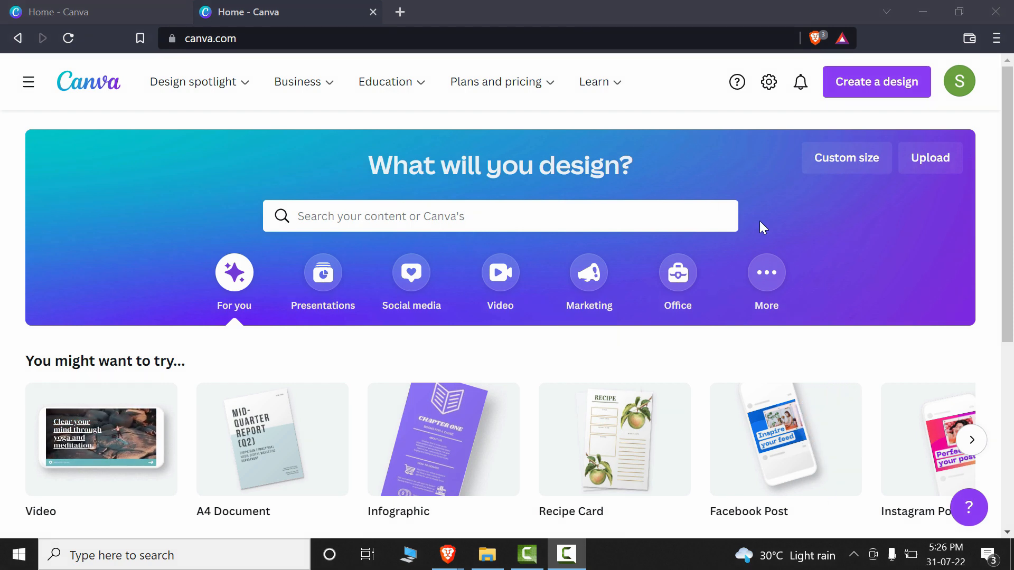
# - Find Instagram Post among the suggested design types and create a blank 1080 × 1080 px design from it
pyautogui.scroll(-3, 799, 206)
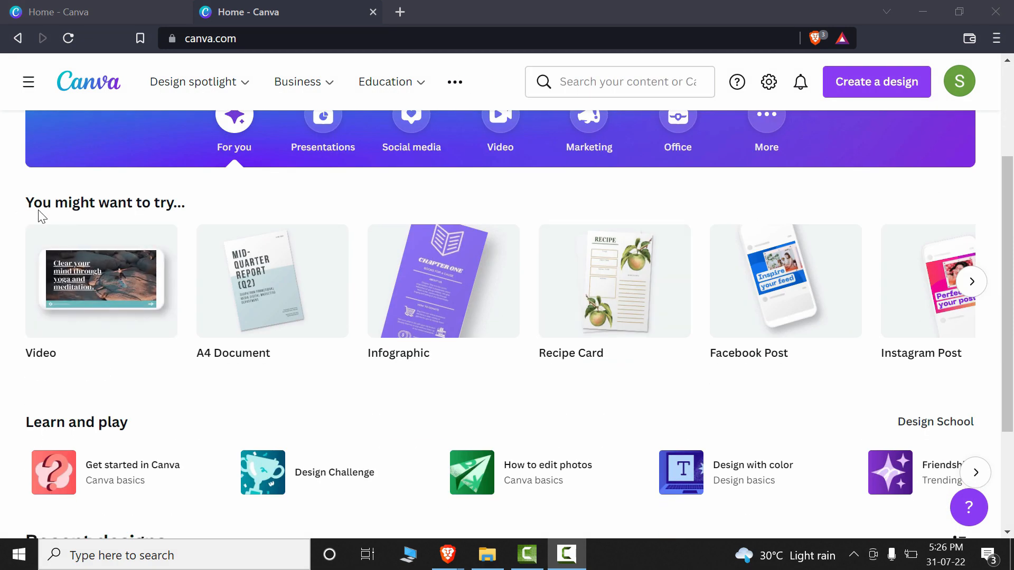
pyautogui.scroll(2, 37, 219)
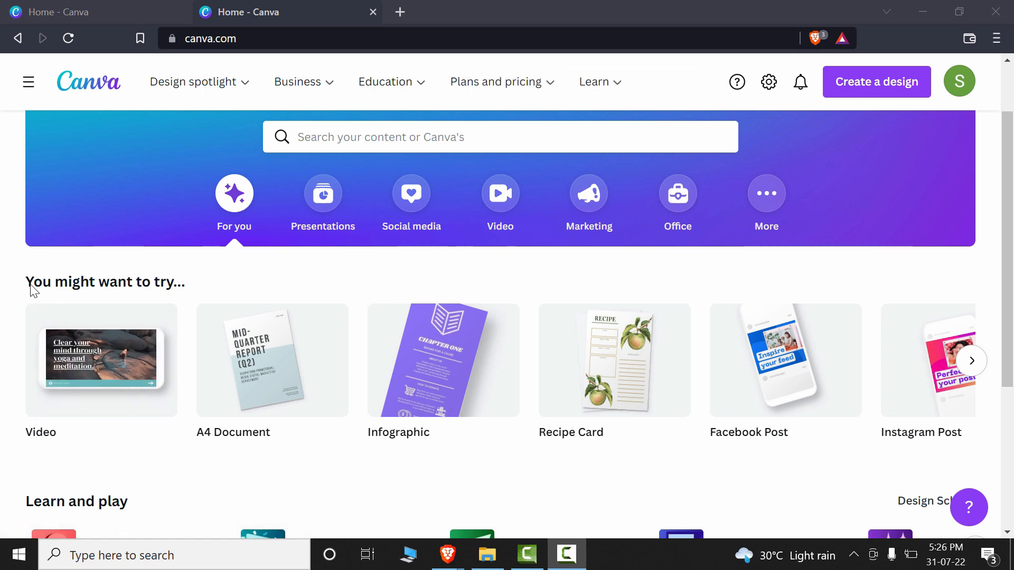
pyautogui.click(975, 370)
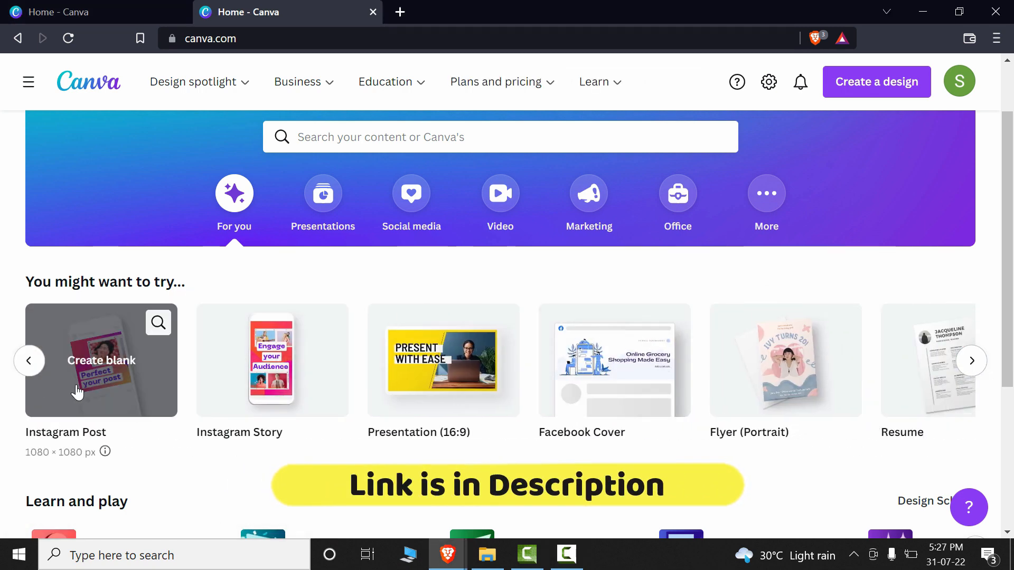
pyautogui.click(86, 391)
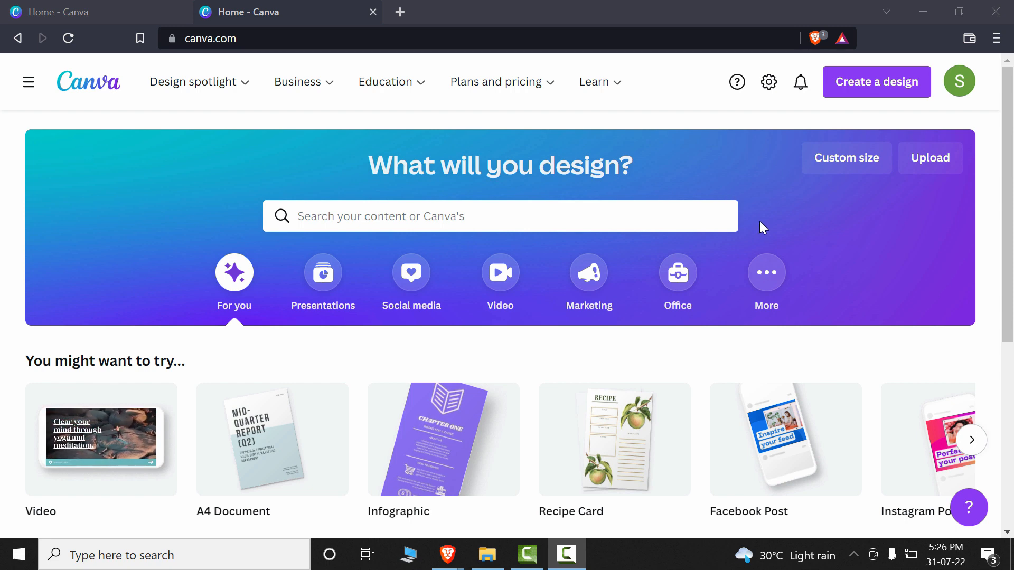
pyautogui.scroll(-3, 799, 206)
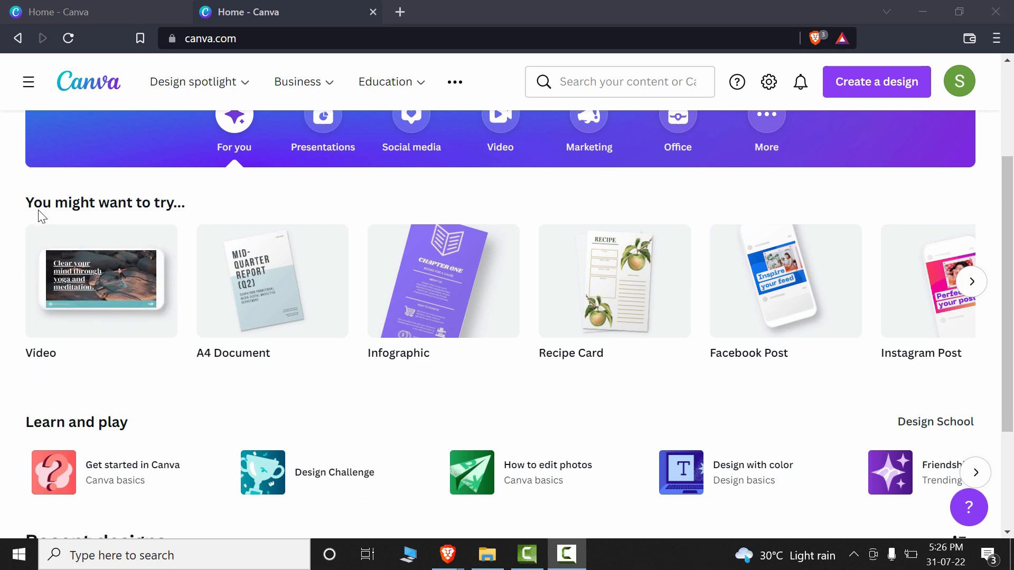
pyautogui.scroll(2, 36, 254)
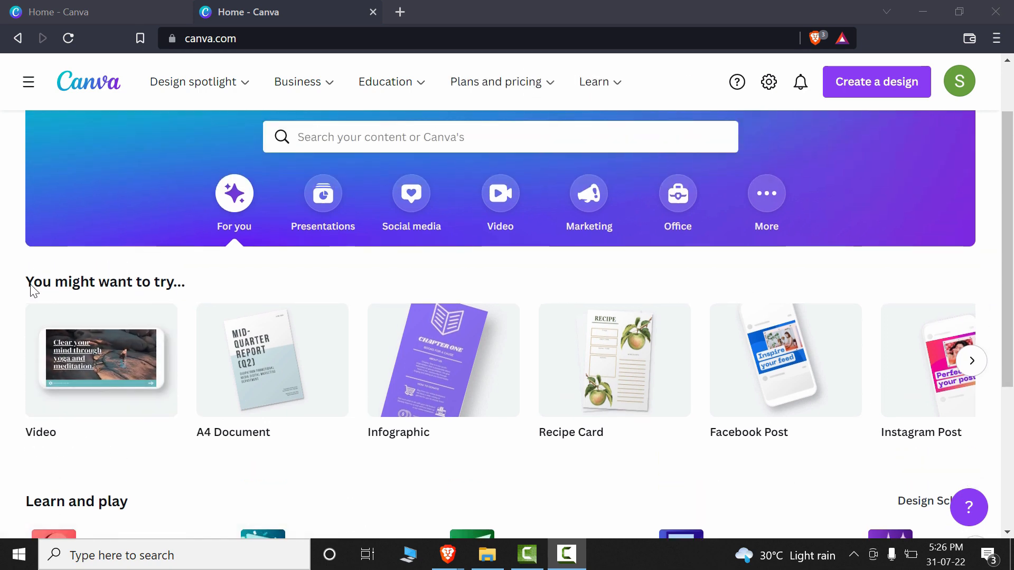
pyautogui.click(975, 374)
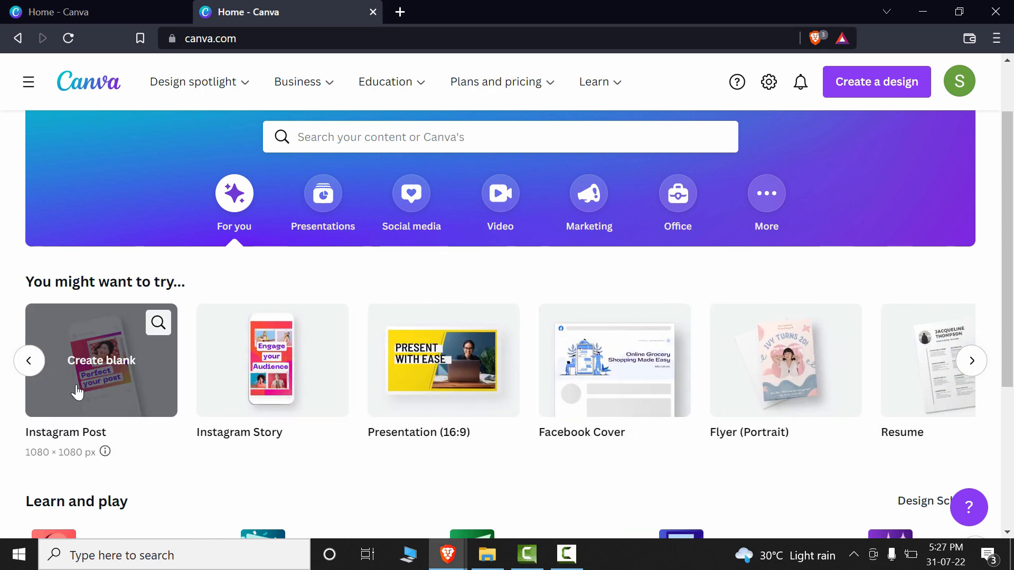
pyautogui.click(84, 394)
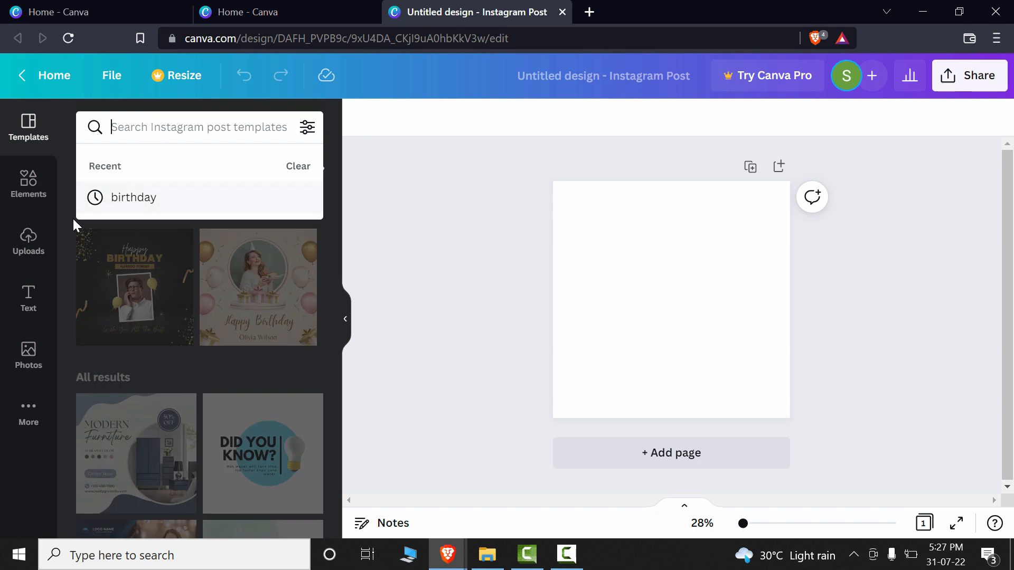
# - Search the templates for "birthday" and apply the black-and-gold Happy Birthday template with yellow balloons beside the framed photo
pyautogui.click(131, 207)
pyautogui.scroll(-8, 323, 337)
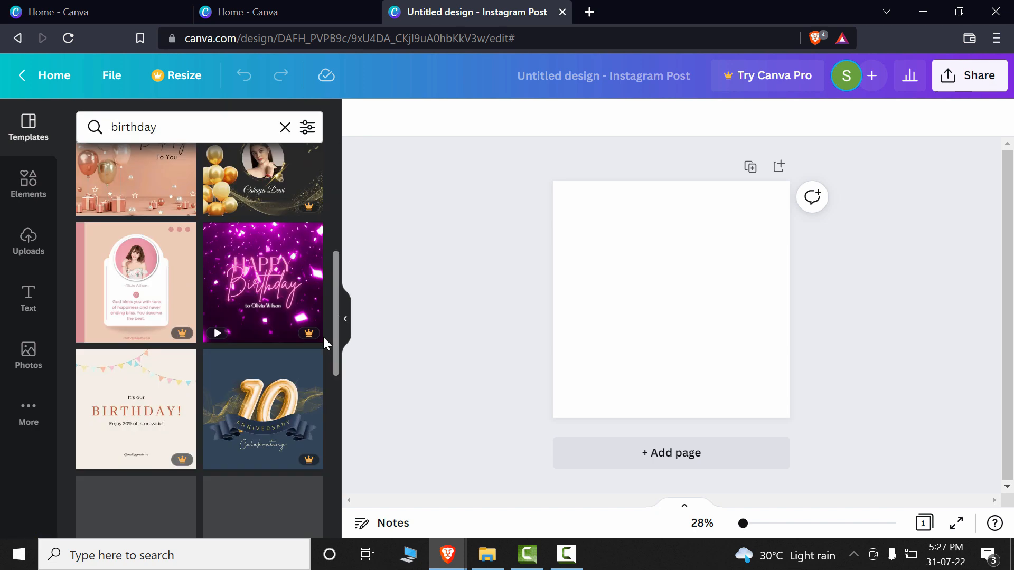
pyautogui.scroll(-5, 323, 341)
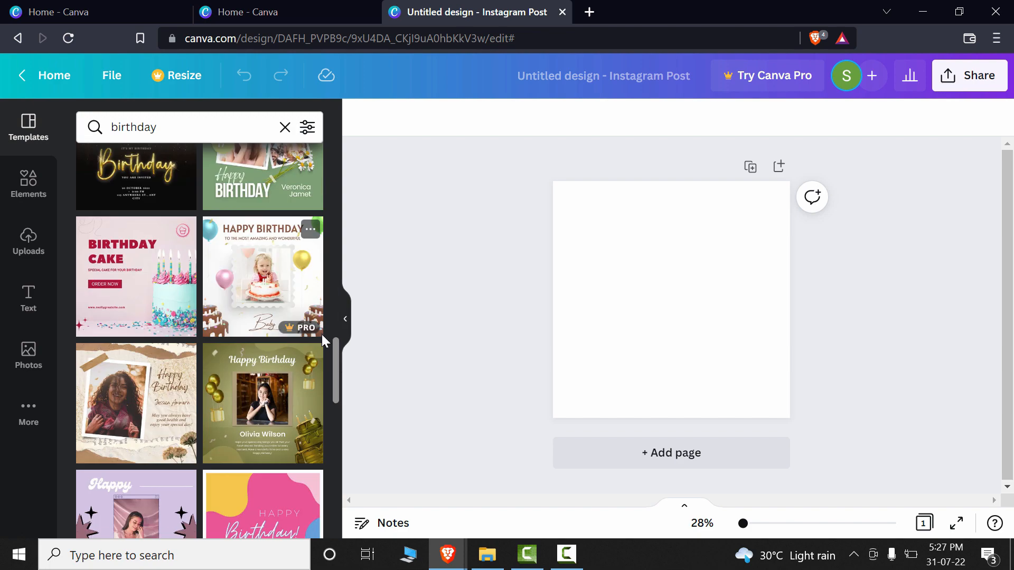
pyautogui.scroll(-10, 322, 337)
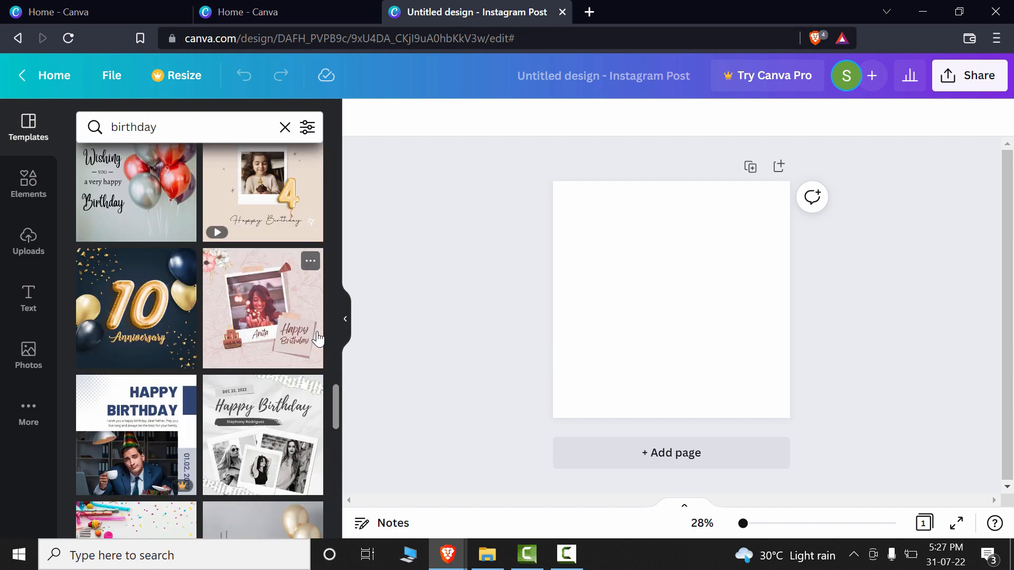
pyautogui.scroll(3, 316, 338)
pyautogui.scroll(-6, 312, 334)
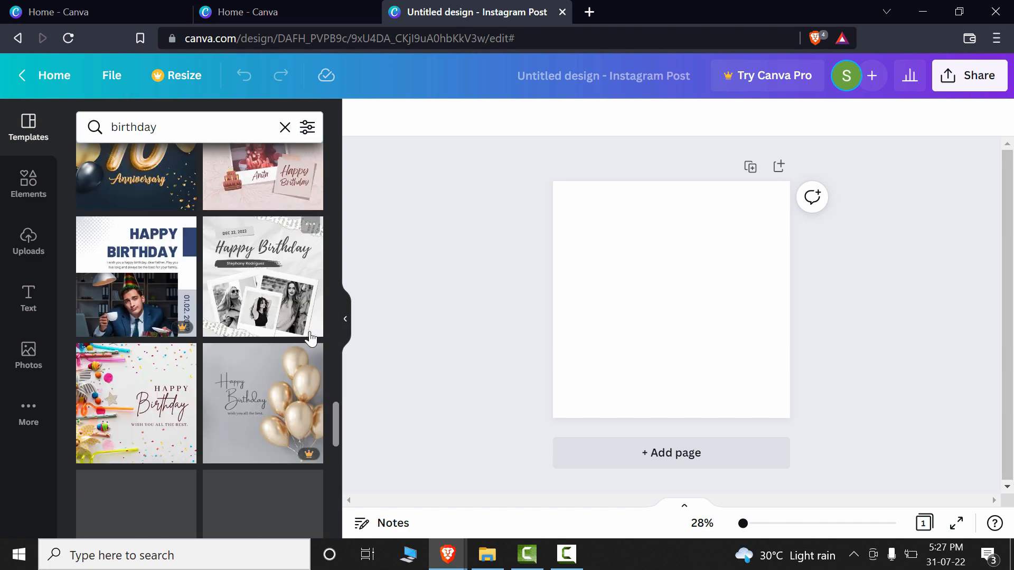
pyautogui.scroll(15, 312, 333)
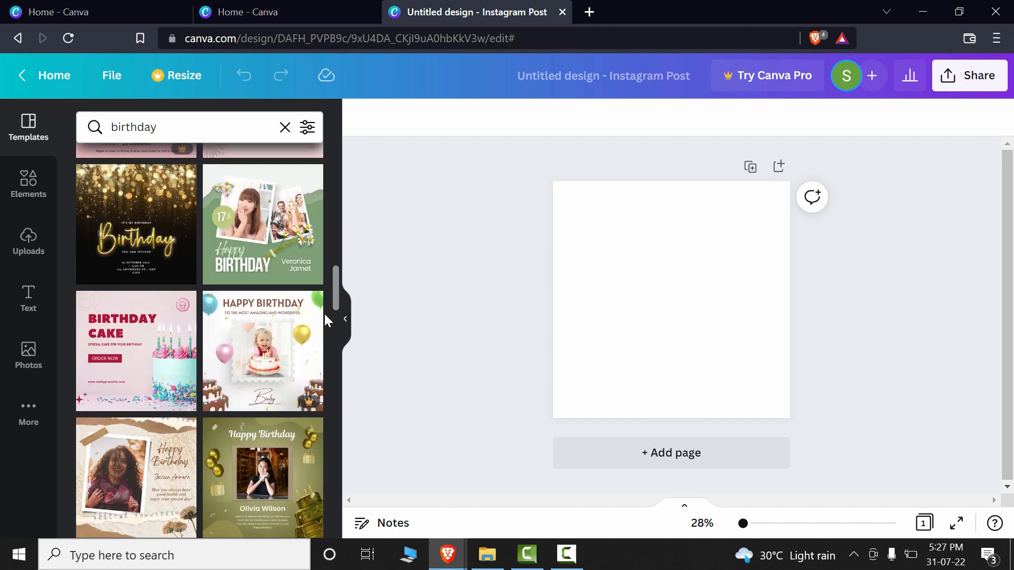
pyautogui.scroll(3, 302, 322)
pyautogui.scroll(-2, 314, 429)
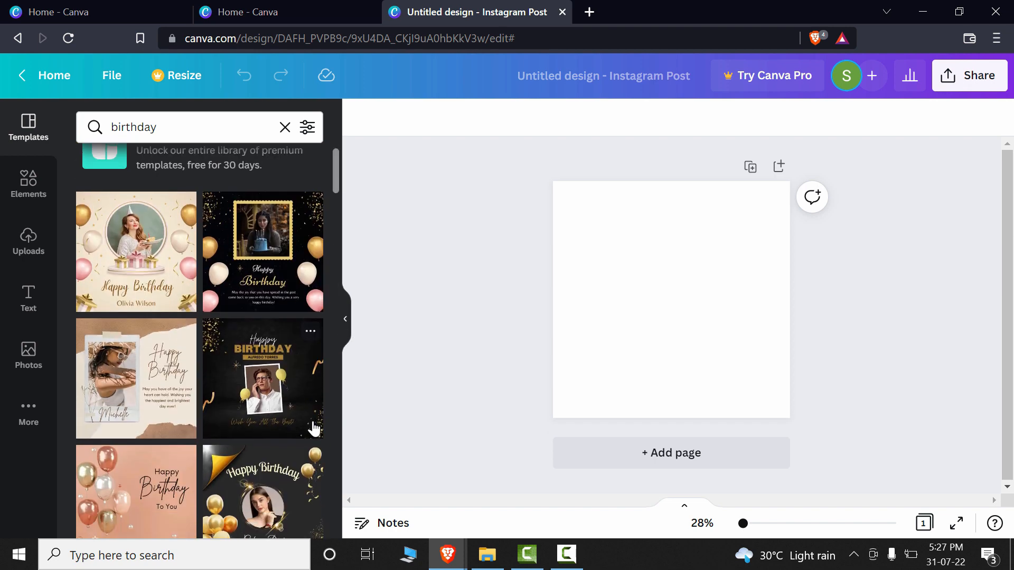
pyautogui.scroll(-2, 315, 428)
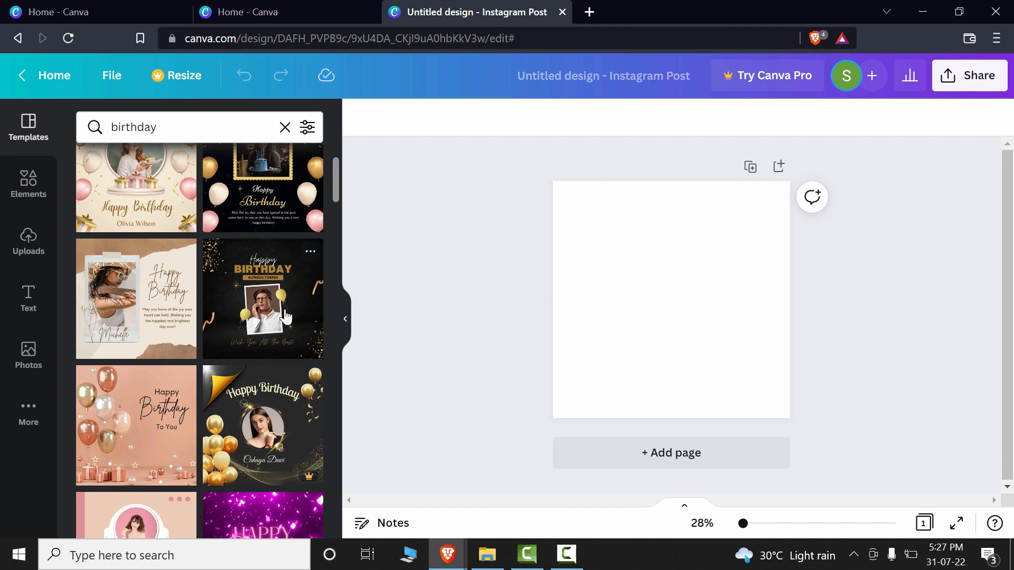
pyautogui.click(244, 308)
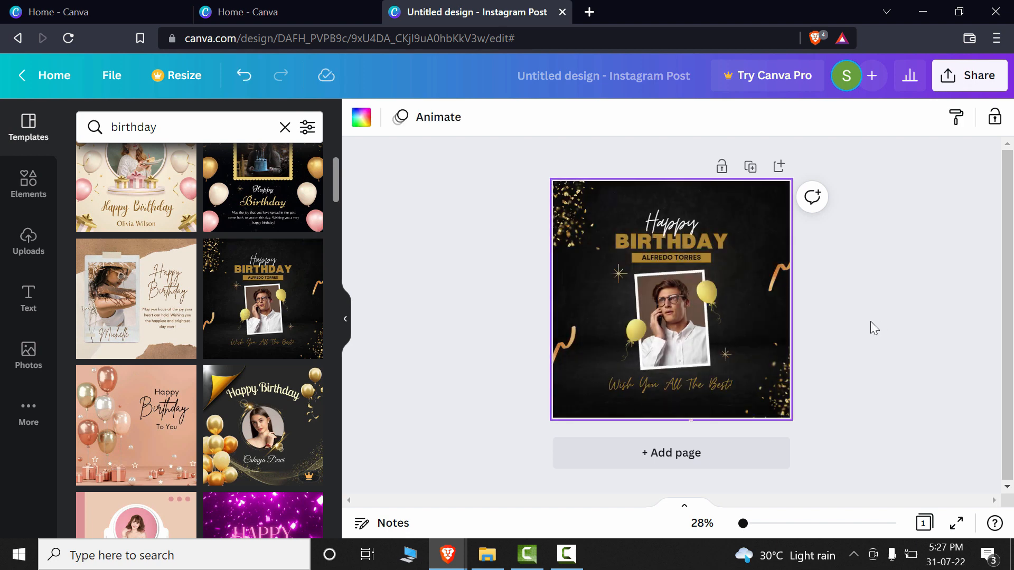
# - Delete the two yellow balloons on either side of the framed photo
pyautogui.moveTo(746, 526); pyautogui.dragTo(749, 524)
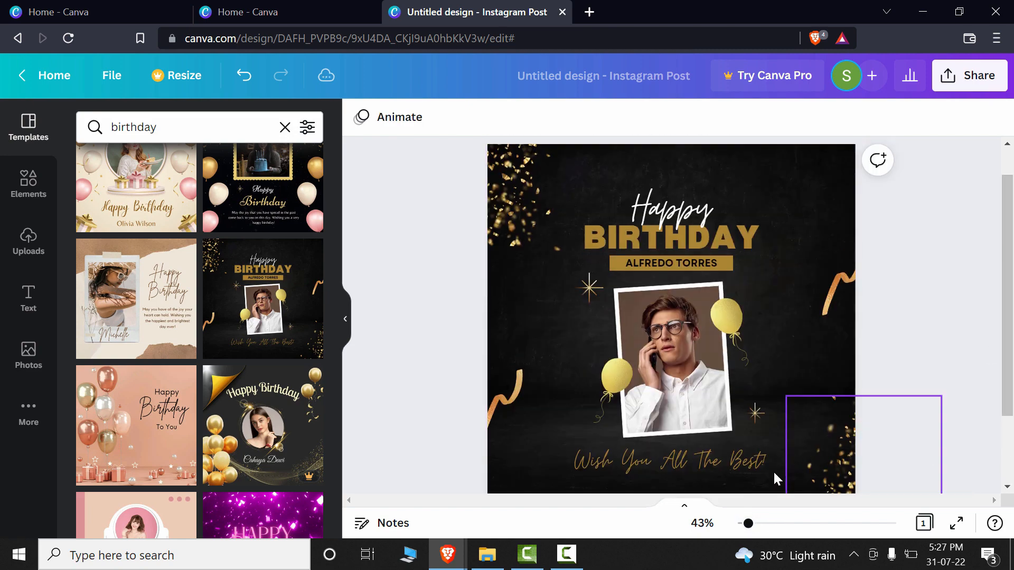
pyautogui.moveTo(748, 525); pyautogui.dragTo(751, 525)
pyautogui.click(750, 300)
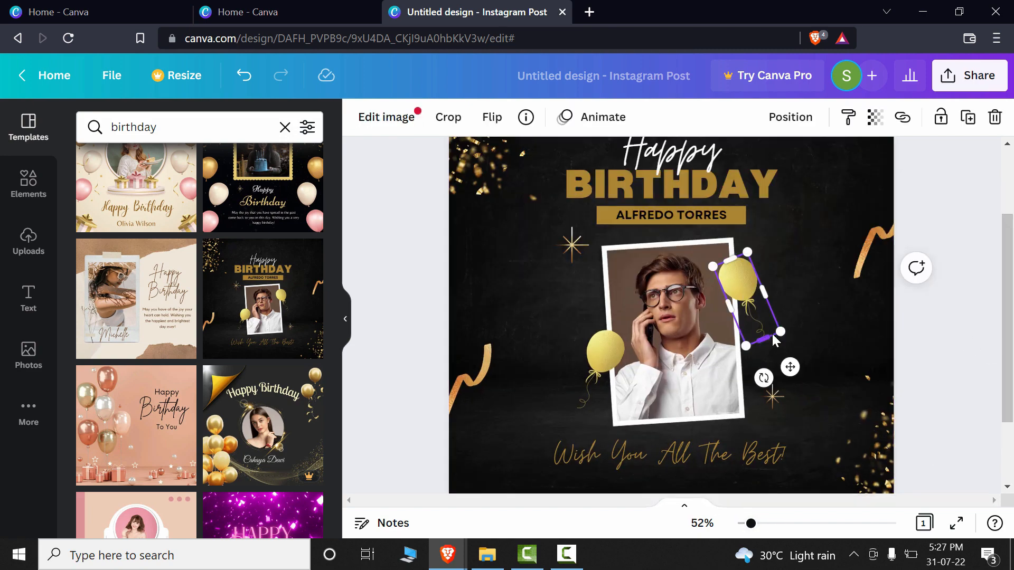
pyautogui.press('Delete')
pyautogui.click(607, 358)
pyautogui.press('Delete')
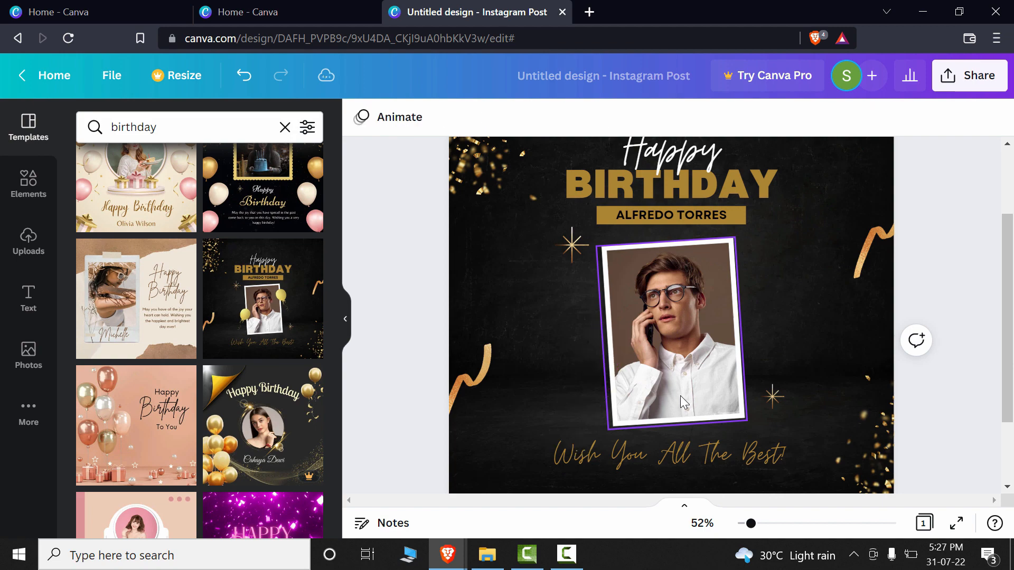
pyautogui.click(571, 386)
pyautogui.scroll(2, 796, 318)
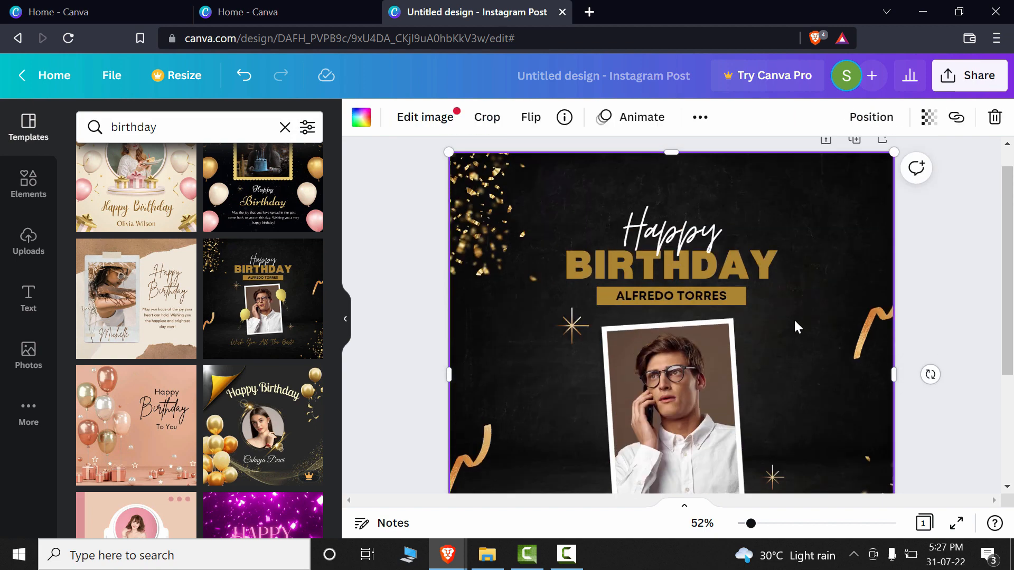
pyautogui.moveTo(1011, 265); pyautogui.dragTo(1012, 332)
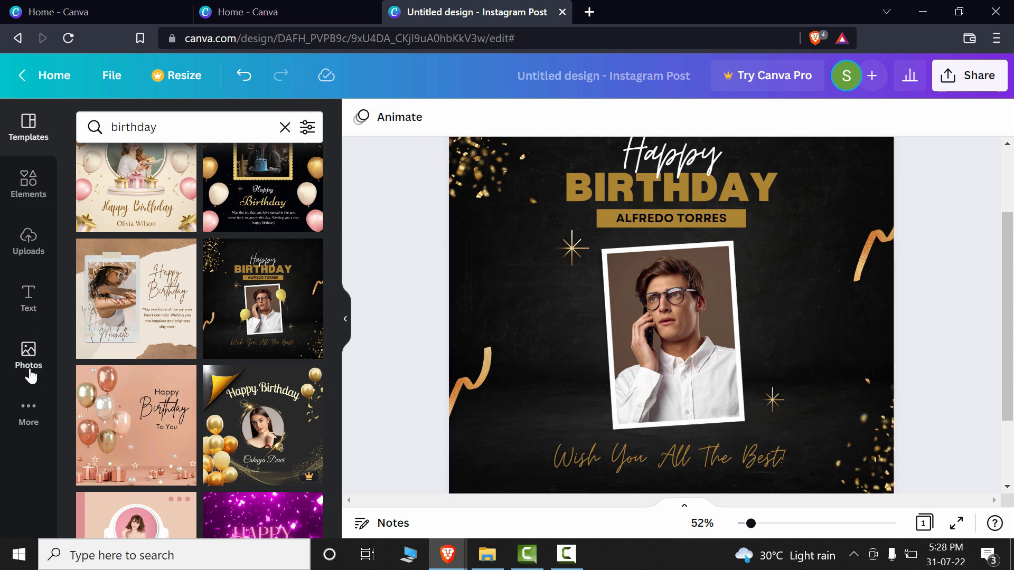
# - Search the /Magic commands for "balloons" graphics and add the purple, red and yellow balloon bunch to the page
pyautogui.click(801, 342)
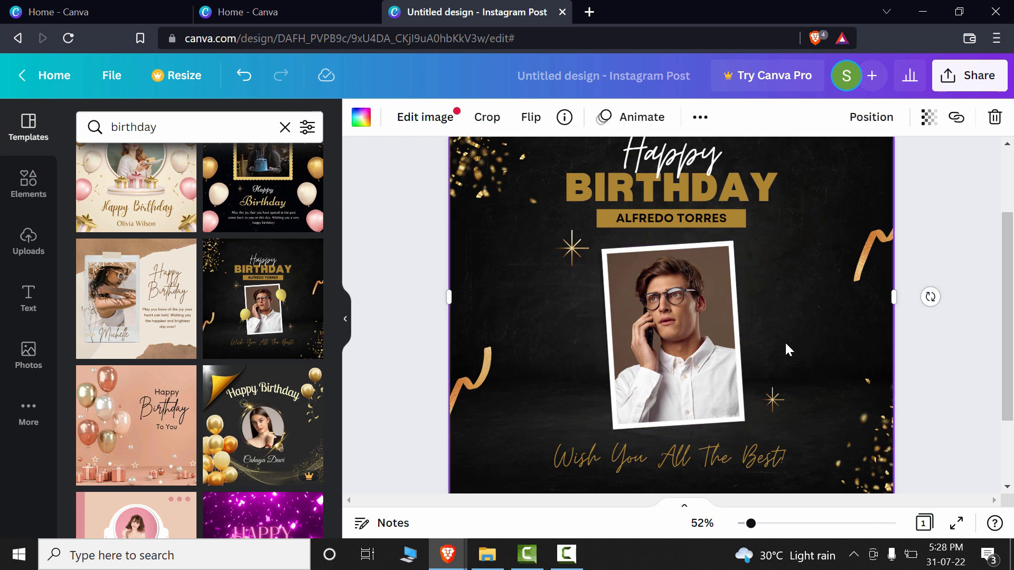
pyautogui.press('/')
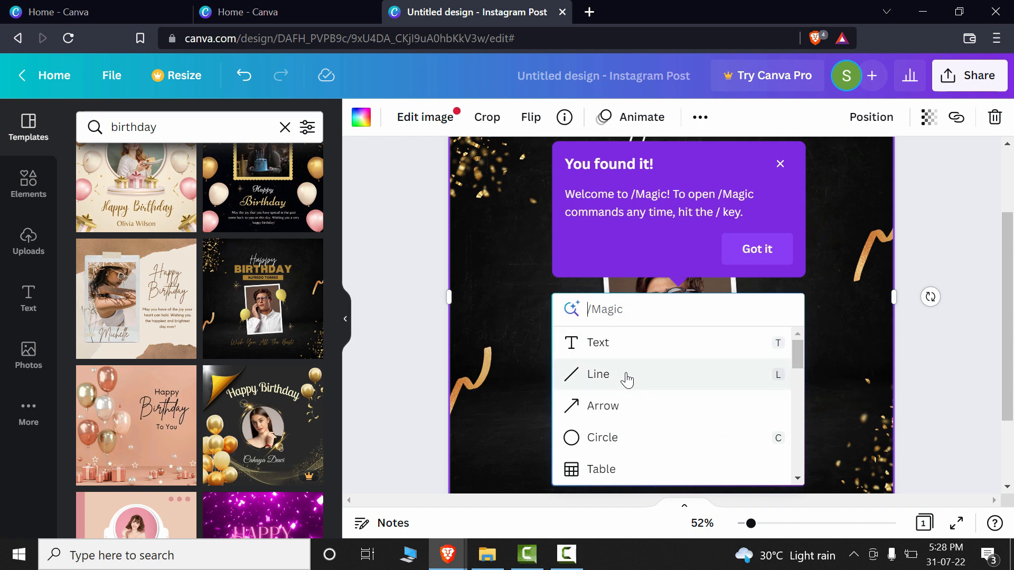
pyautogui.scroll(-2, 654, 438)
pyautogui.scroll(-3, 664, 450)
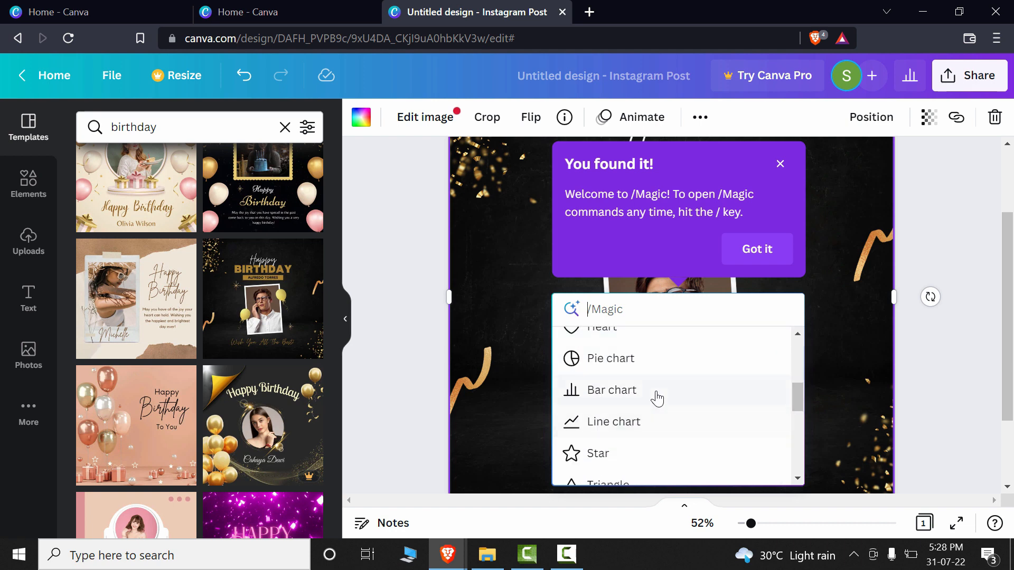
pyautogui.scroll(-5, 655, 446)
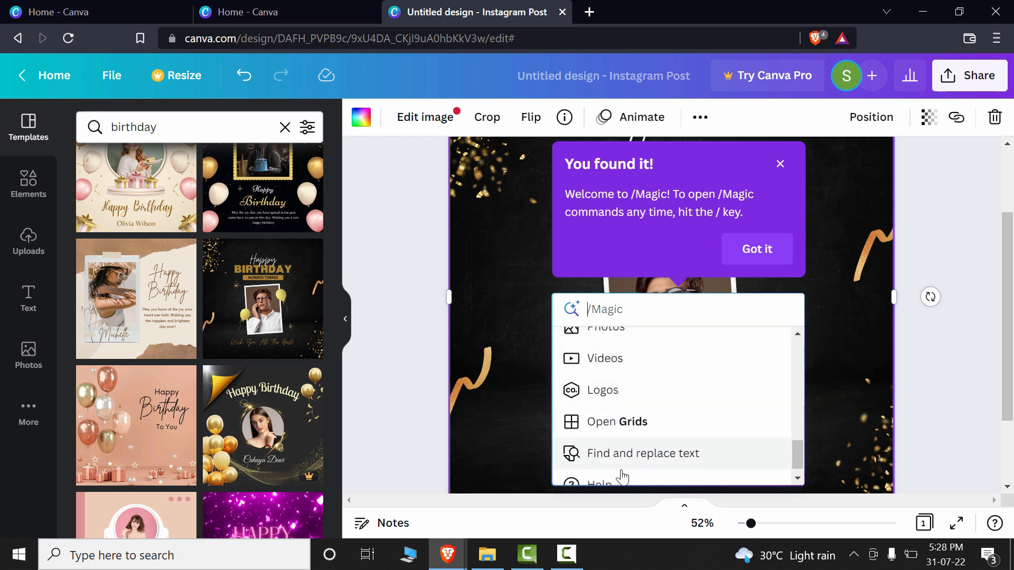
pyautogui.scroll(-1, 627, 465)
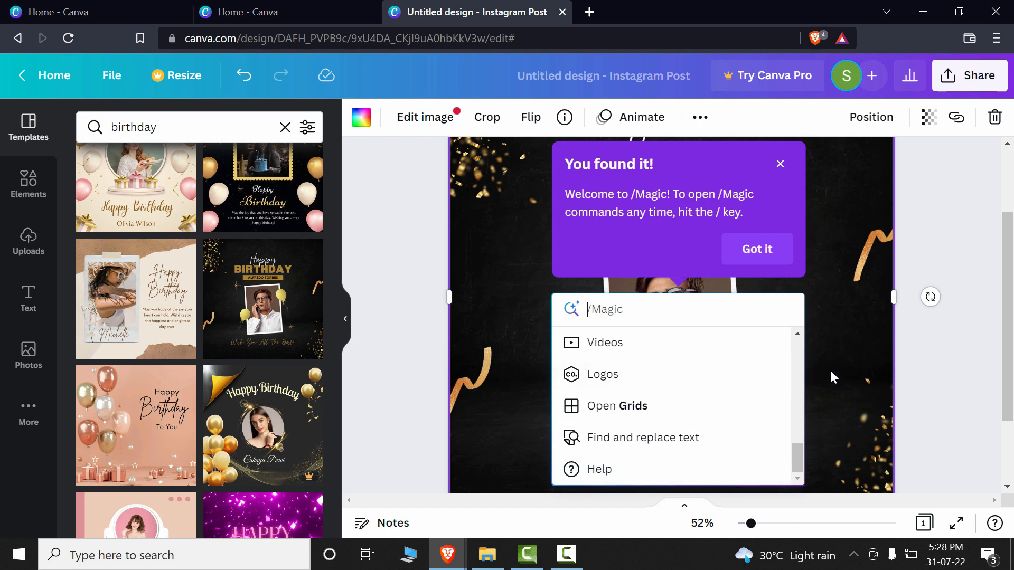
pyautogui.write('bol')
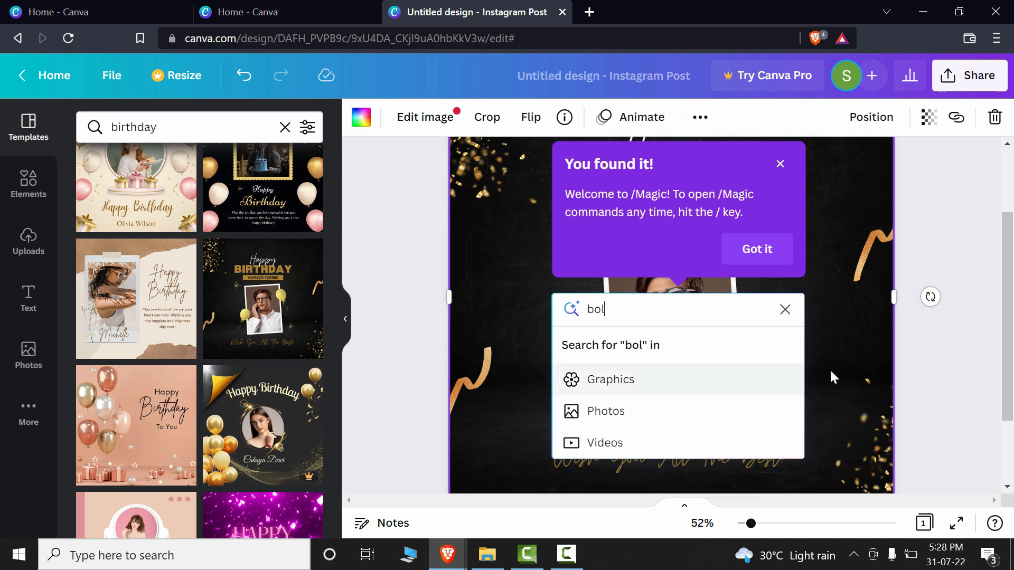
pyautogui.press('BackSpace')
pyautogui.press('BackSpace')
pyautogui.write('alloons')
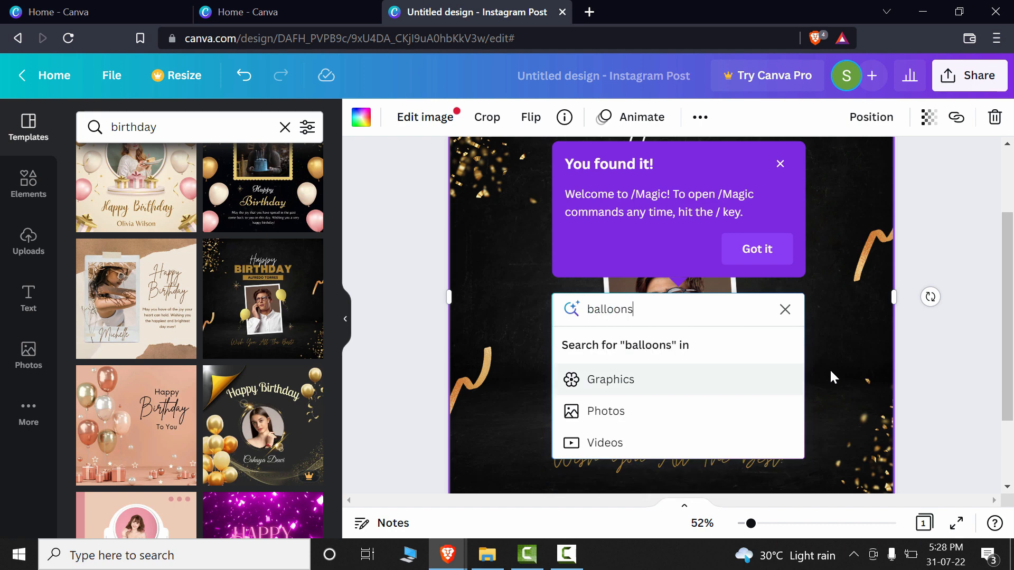
pyautogui.press('Return')
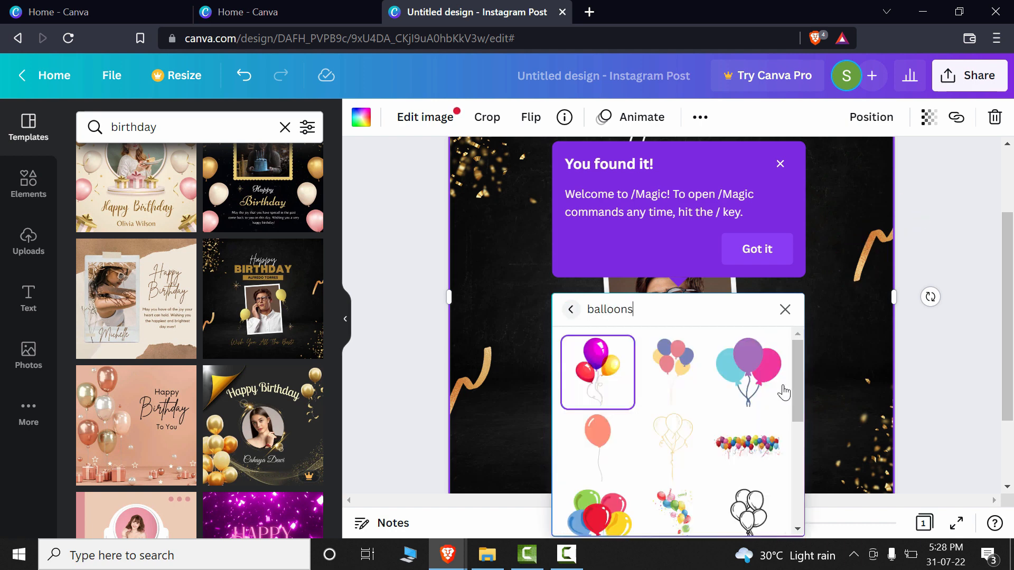
pyautogui.click(612, 380)
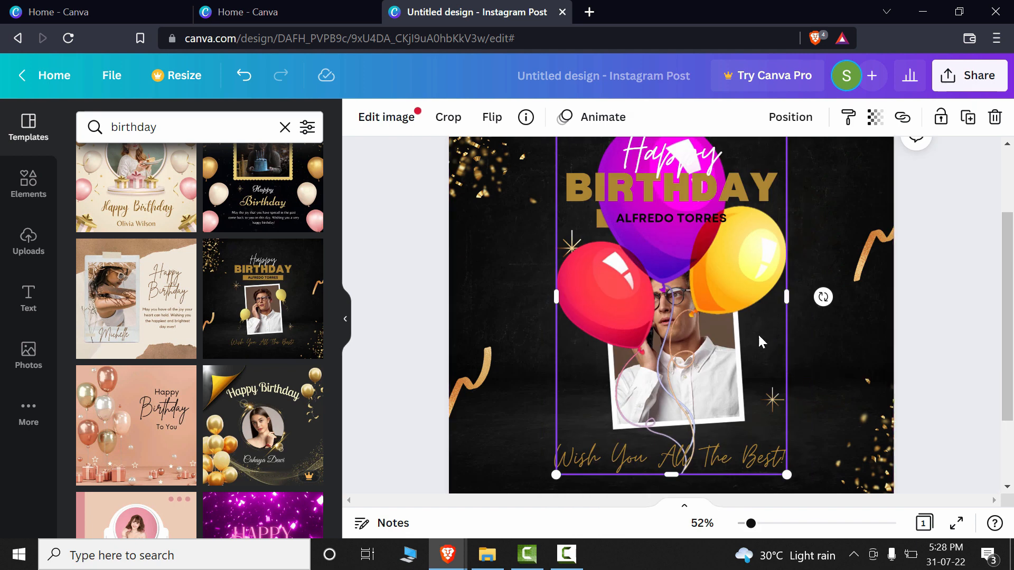
# - Shrink the balloon bunch and place it against the right edge of the framed photo
pyautogui.moveTo(787, 475); pyautogui.dragTo(662, 284)
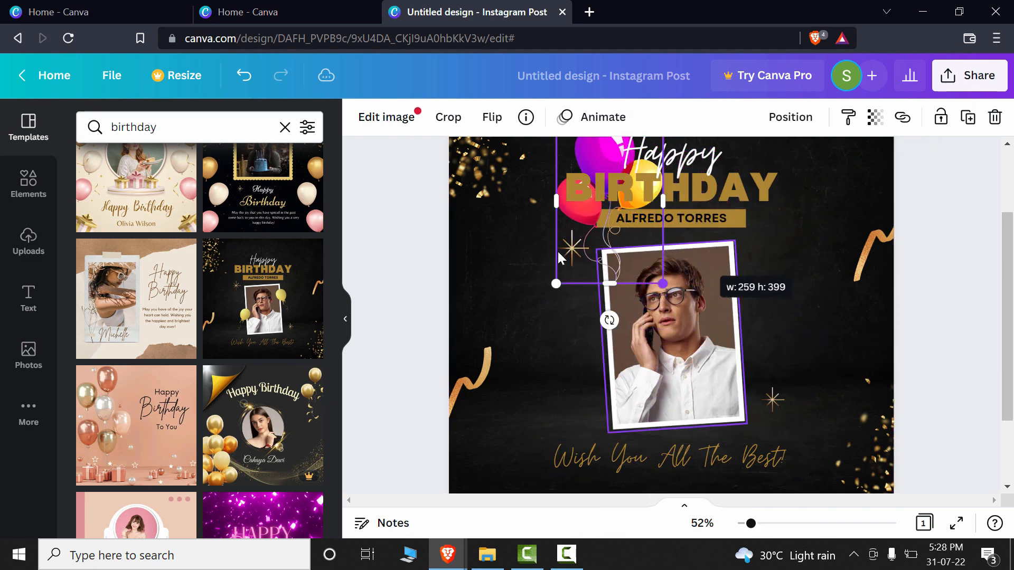
pyautogui.scroll(2, 689, 290)
pyautogui.click(656, 264)
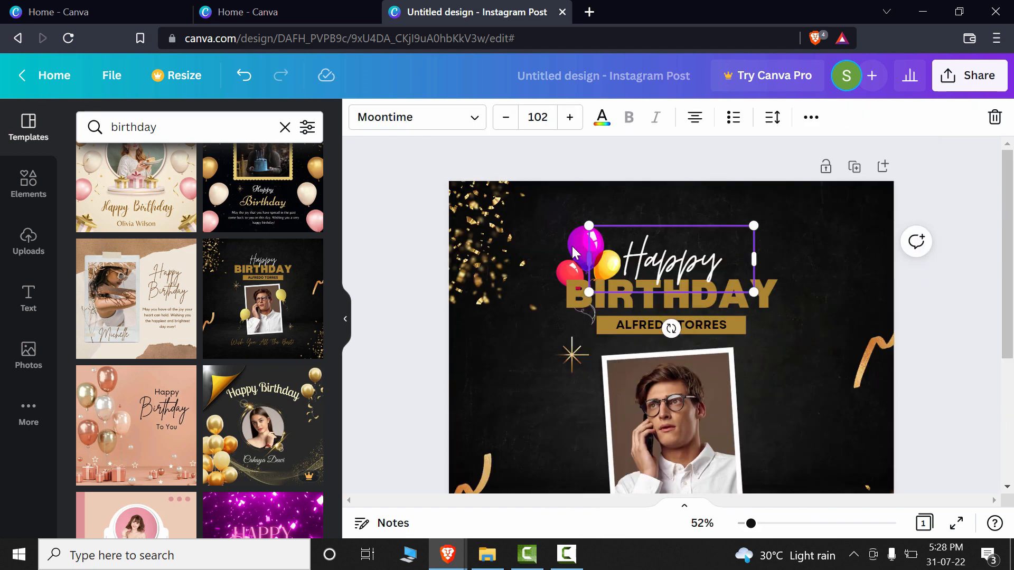
pyautogui.moveTo(572, 251); pyautogui.dragTo(511, 301)
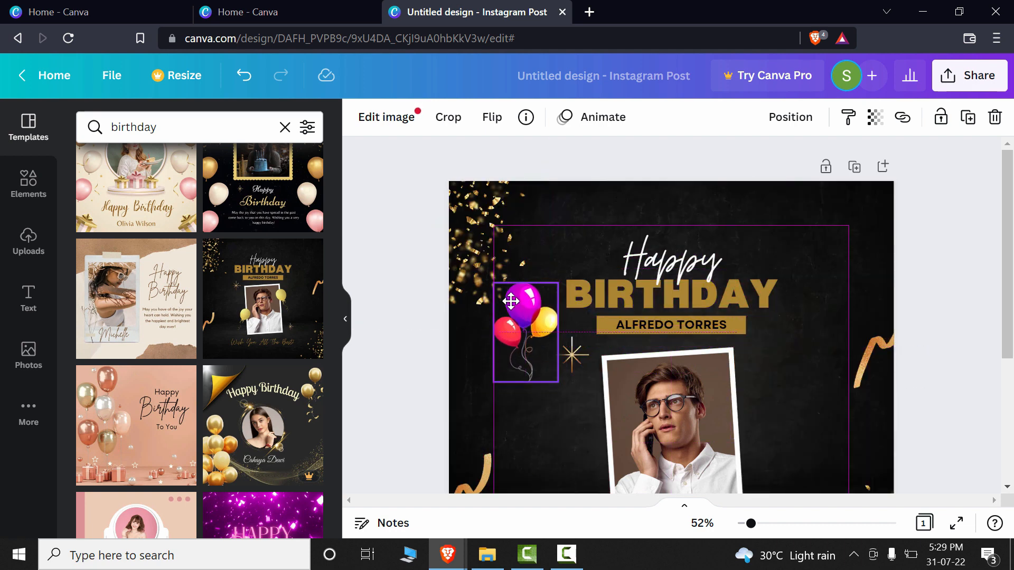
pyautogui.moveTo(511, 302); pyautogui.dragTo(742, 405)
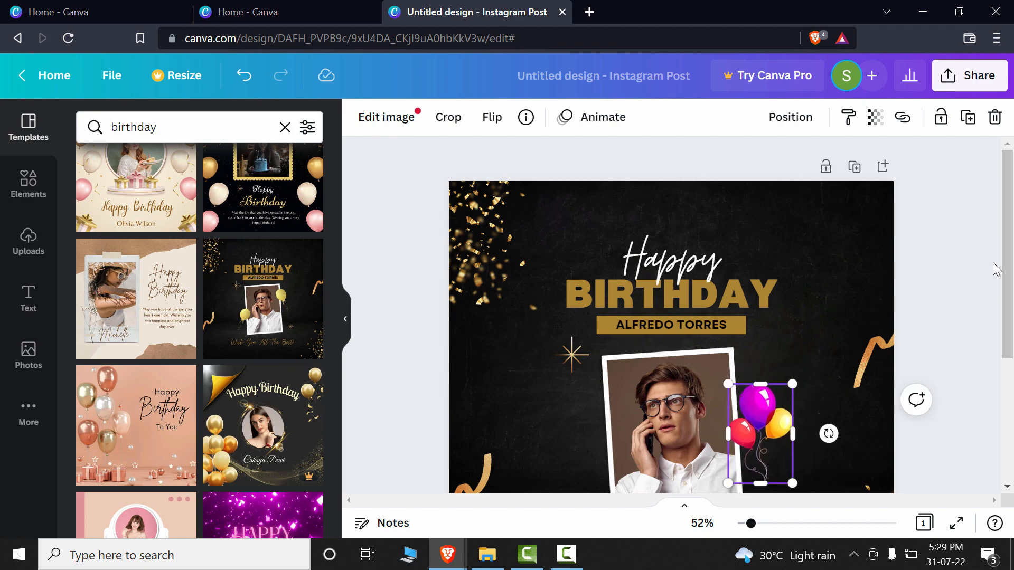
pyautogui.moveTo(1006, 270); pyautogui.dragTo(1006, 381)
pyautogui.click(601, 313)
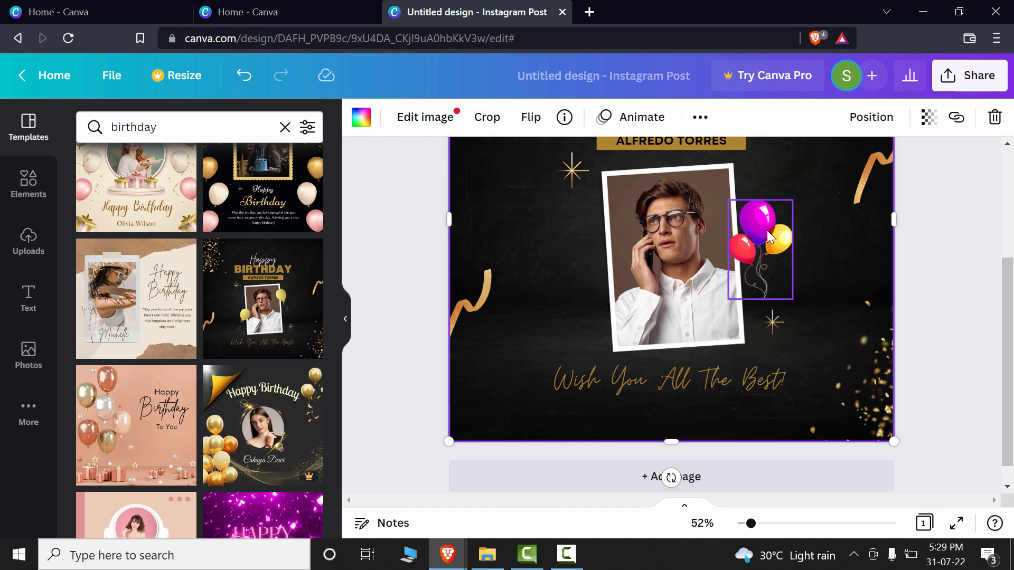
# - Duplicate the purple, red and yellow balloon bunch and place the copy against the lower left edge of the framed photo
pyautogui.click(755, 247)
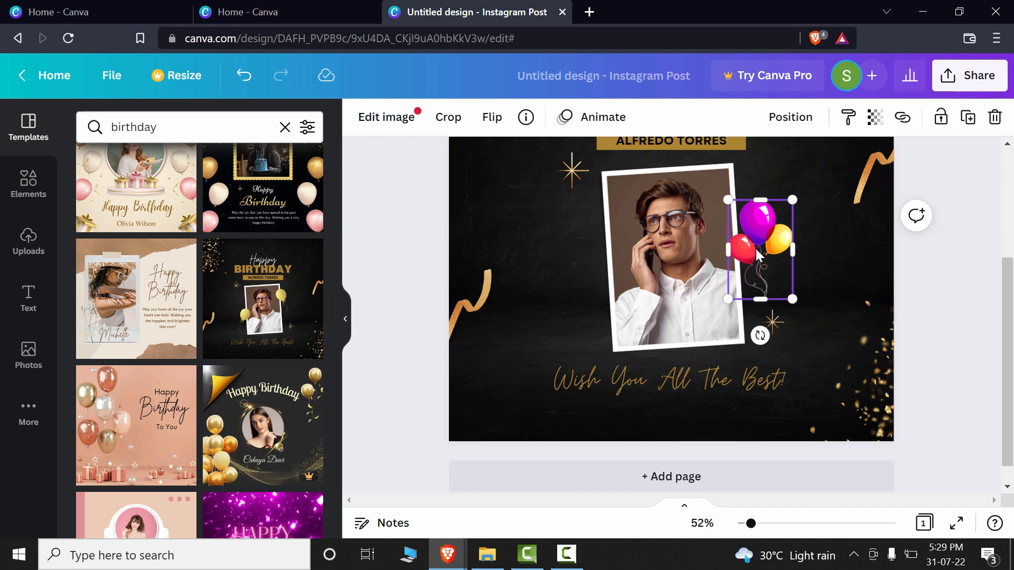
pyautogui.moveTo(763, 256); pyautogui.dragTo(603, 305)
pyautogui.click(843, 264)
pyautogui.scroll(2, 787, 269)
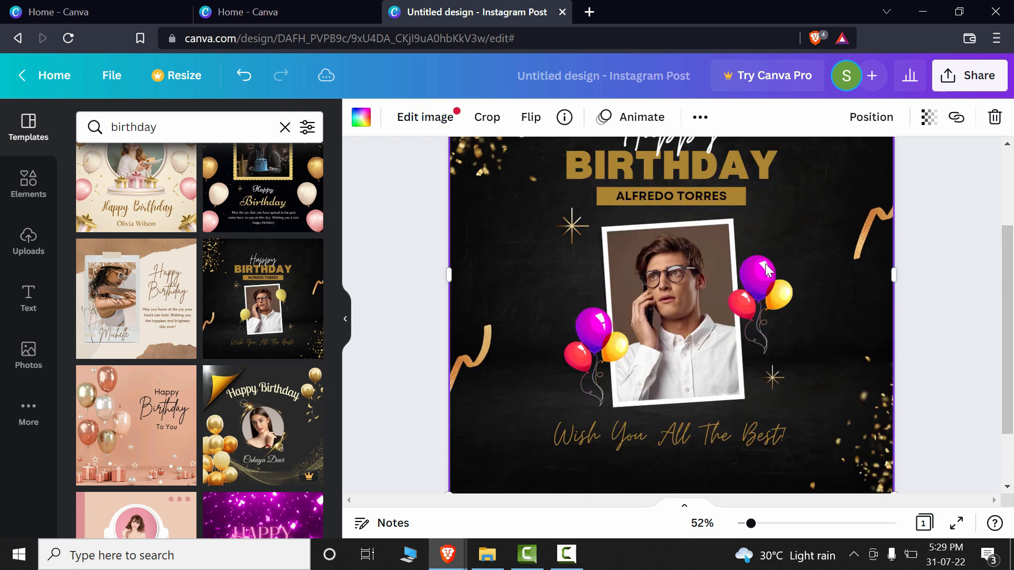
pyautogui.click(764, 293)
pyautogui.scroll(2, 799, 249)
pyautogui.scroll(-5, 826, 277)
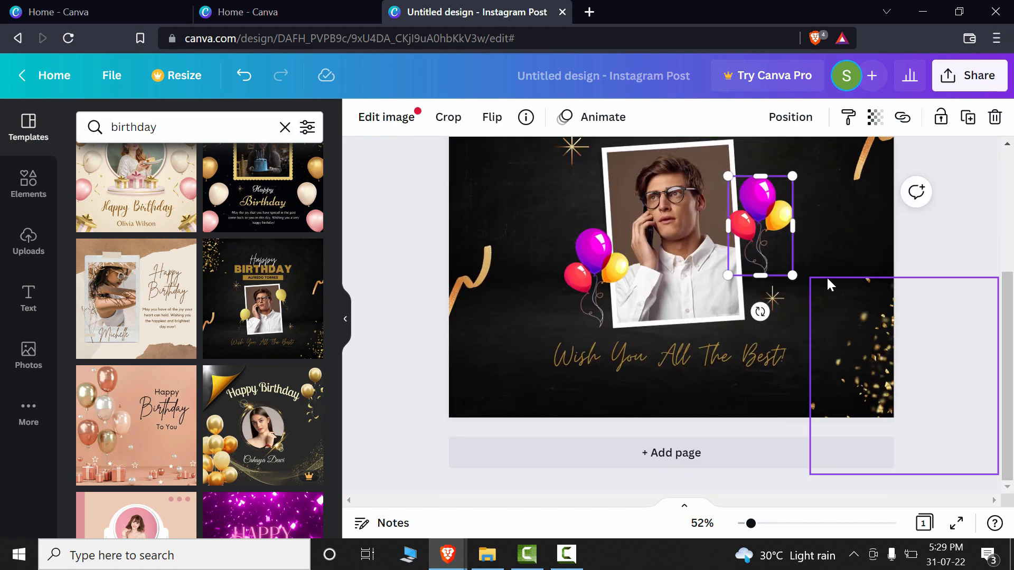
pyautogui.scroll(5, 854, 270)
pyautogui.click(846, 249)
pyautogui.scroll(-5, 846, 306)
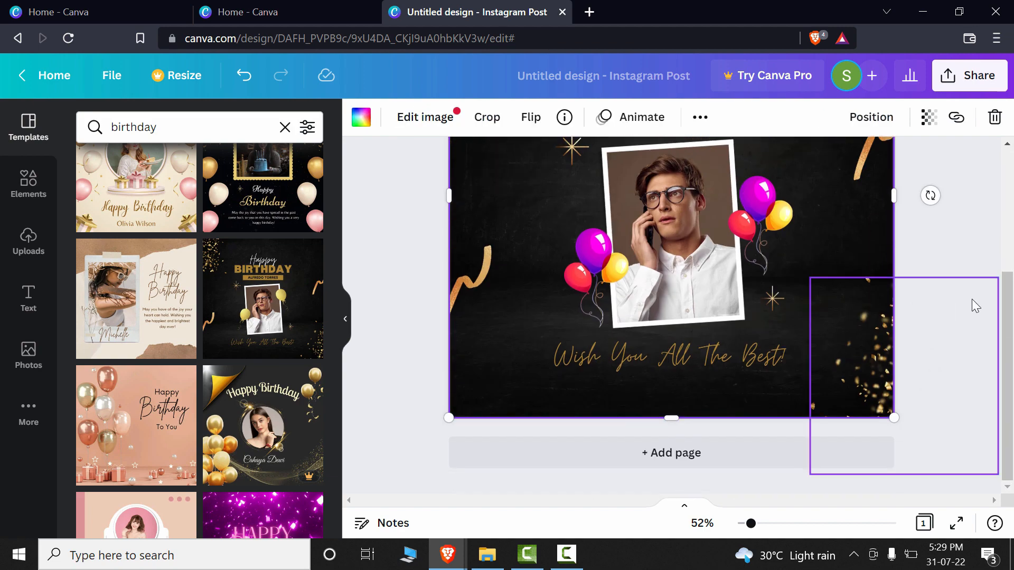
pyautogui.scroll(3, 1010, 235)
pyautogui.scroll(1, 855, 229)
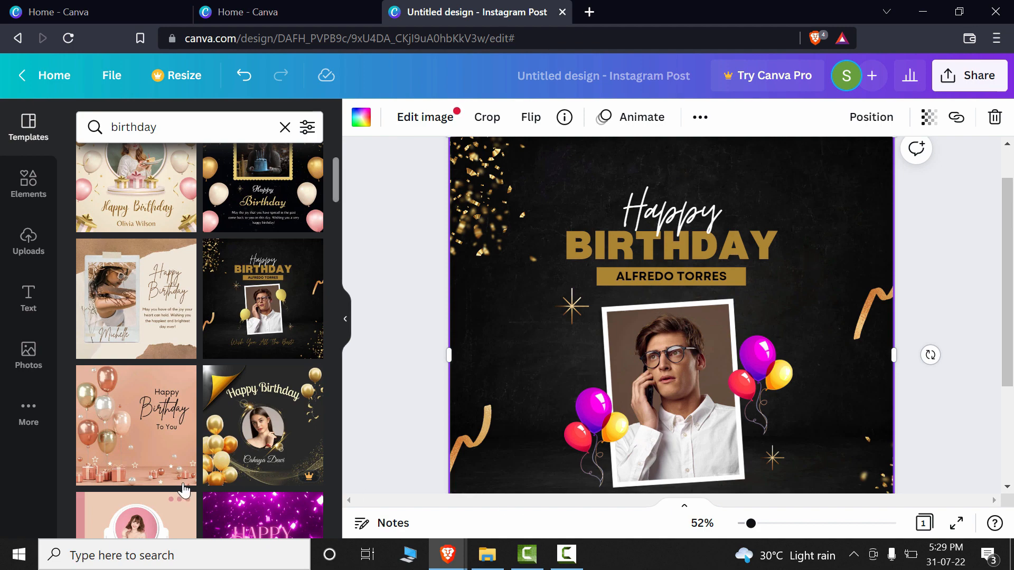
pyautogui.click(29, 411)
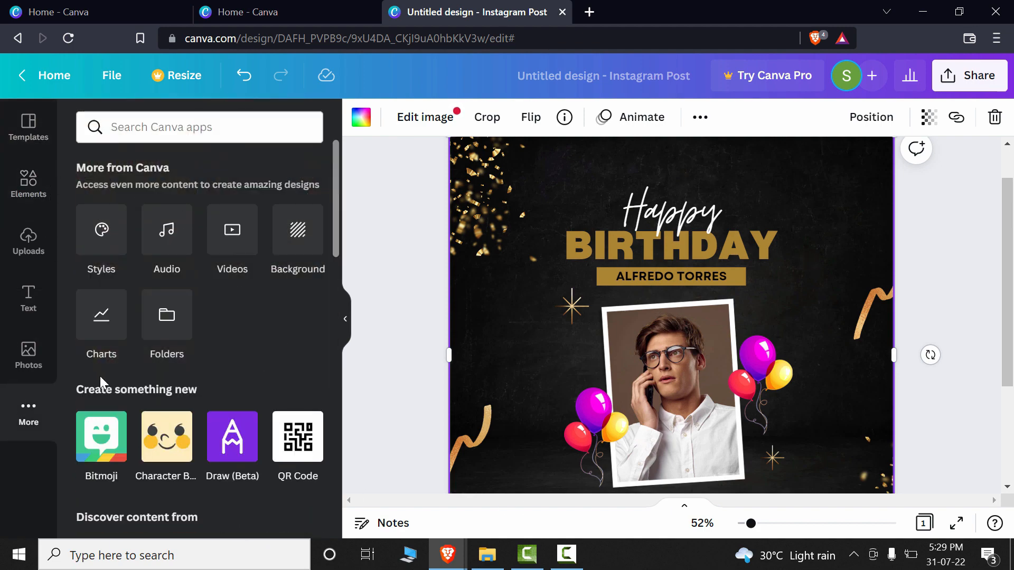
pyautogui.click(37, 189)
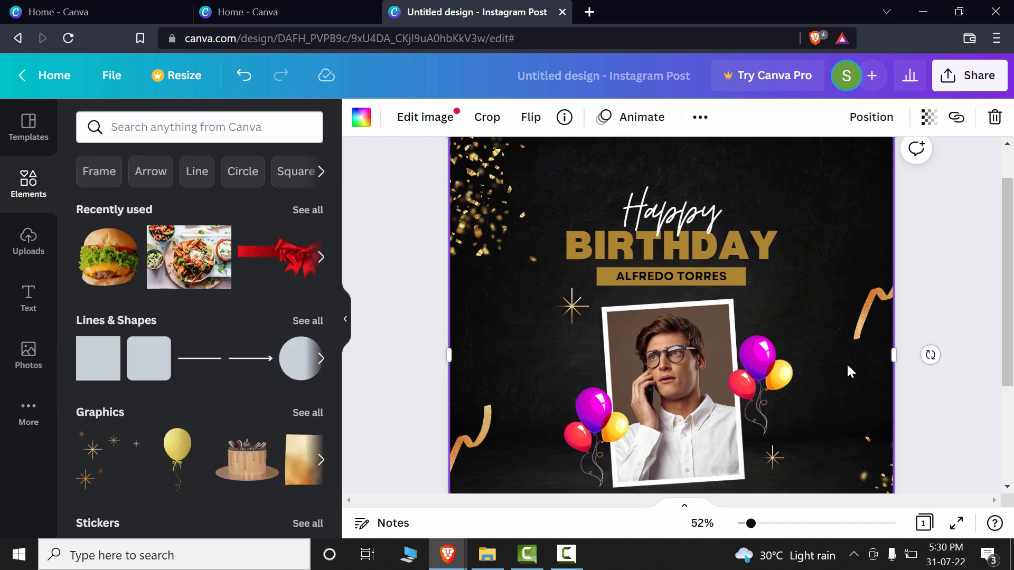
# - Search the /Magic commands for "birthday" graphics and browse the results
pyautogui.press('/')
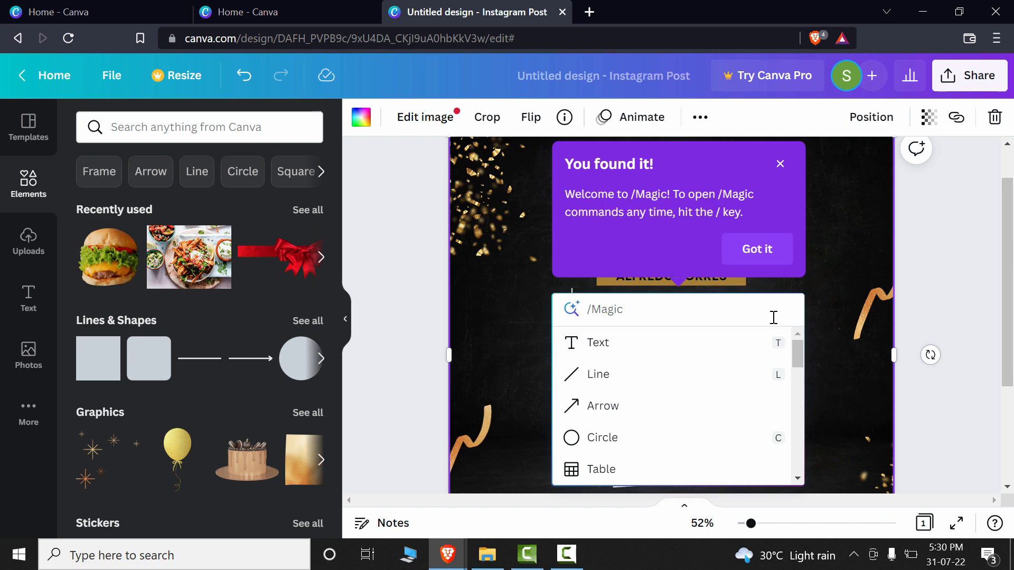
pyautogui.write('b')
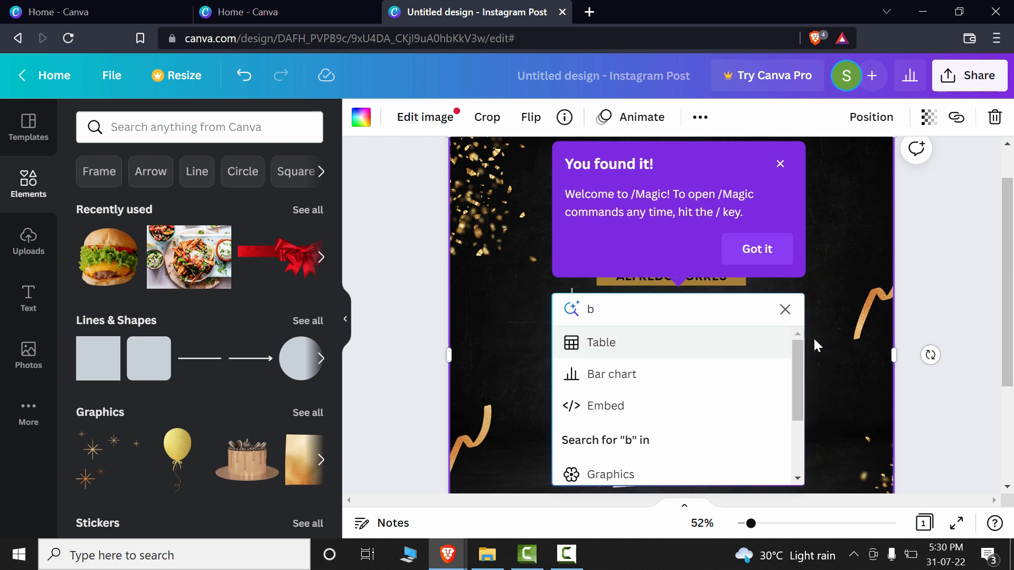
pyautogui.write('irthday')
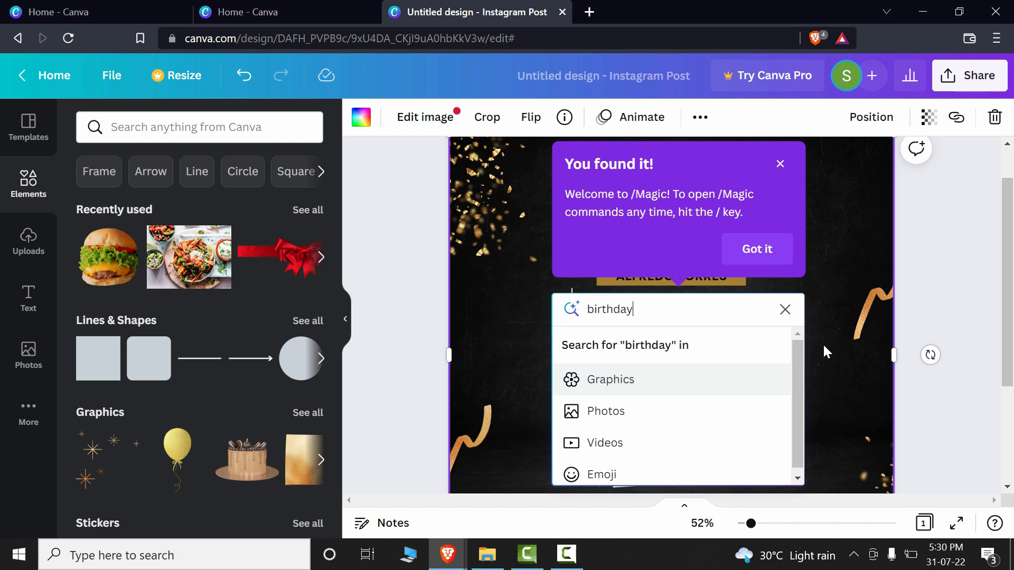
pyautogui.press('Return')
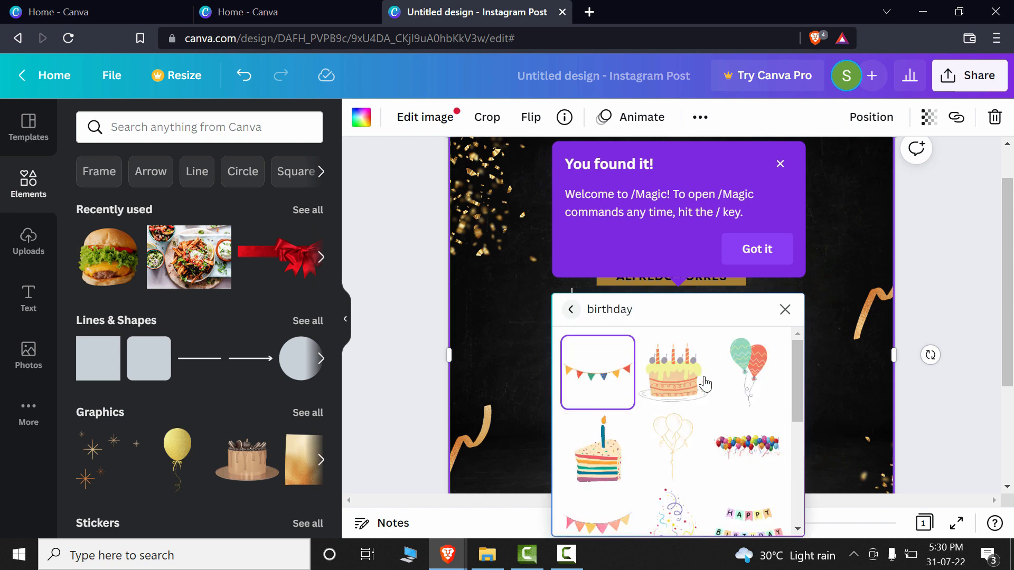
pyautogui.scroll(-10, 753, 400)
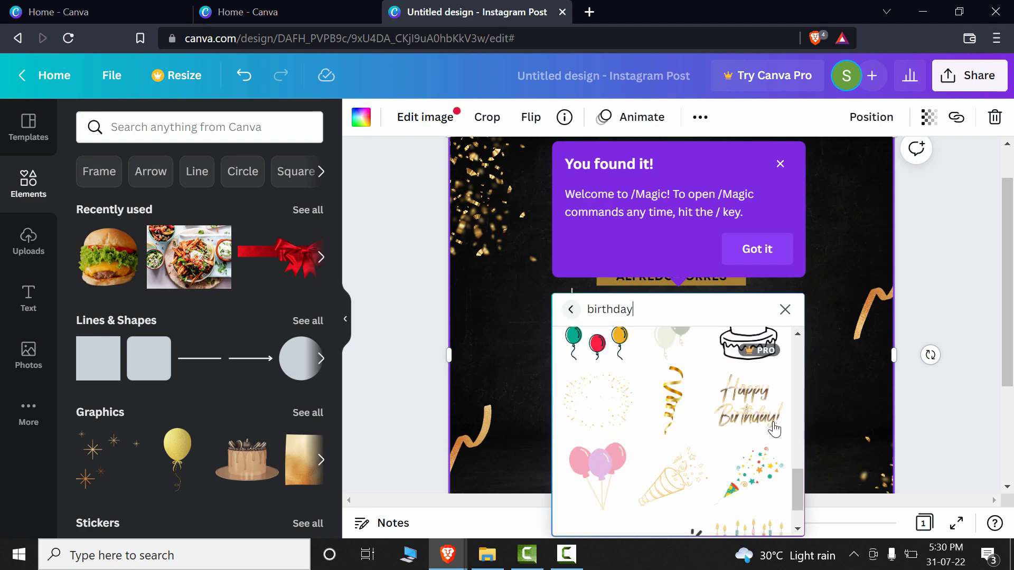
pyautogui.scroll(-10, 776, 417)
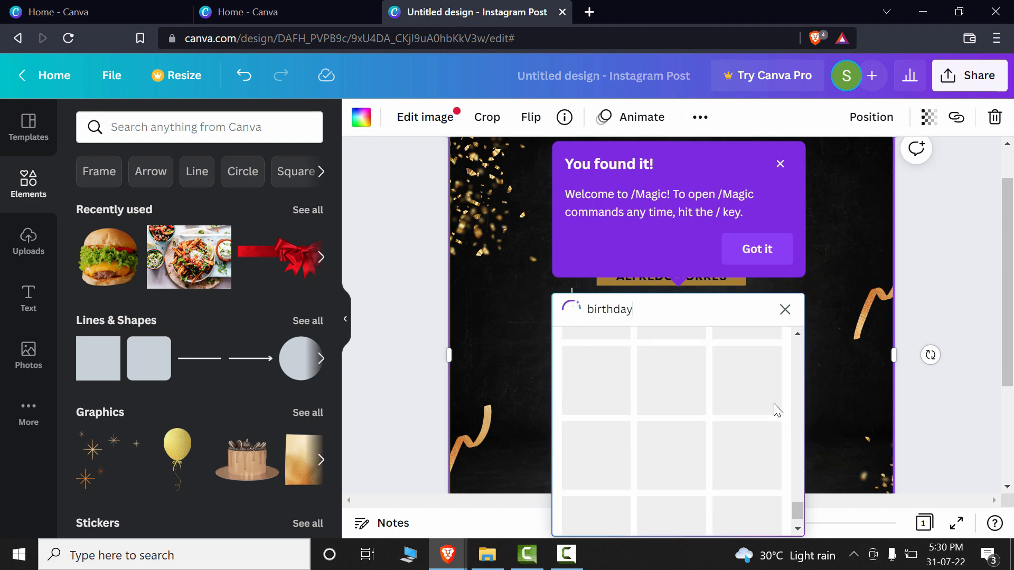
pyautogui.scroll(20, 729, 402)
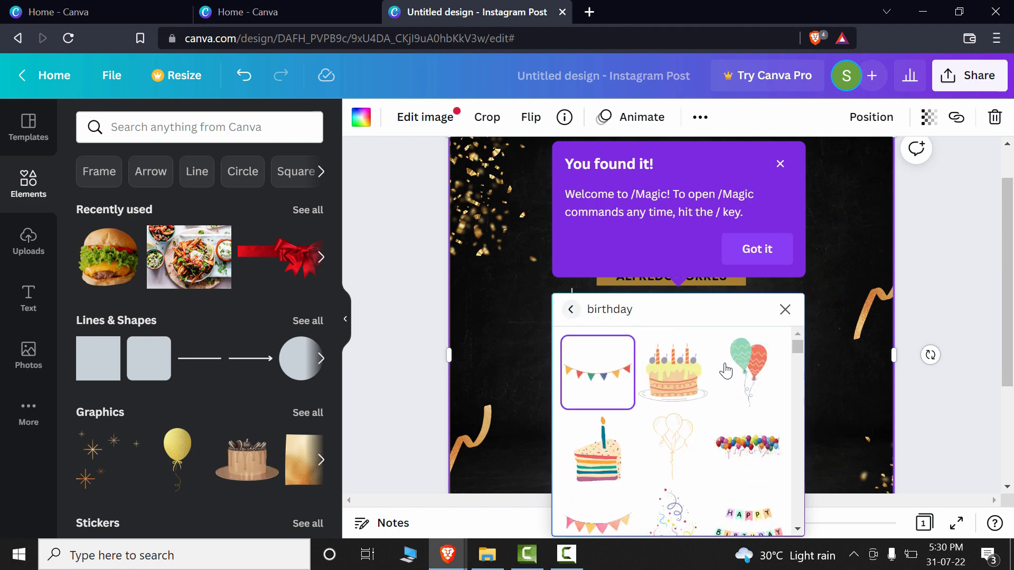
# - Try adding the navy photo with paper crowns and confetti from a /Magic search for "birthday" photos, and undo it
pyautogui.click(570, 308)
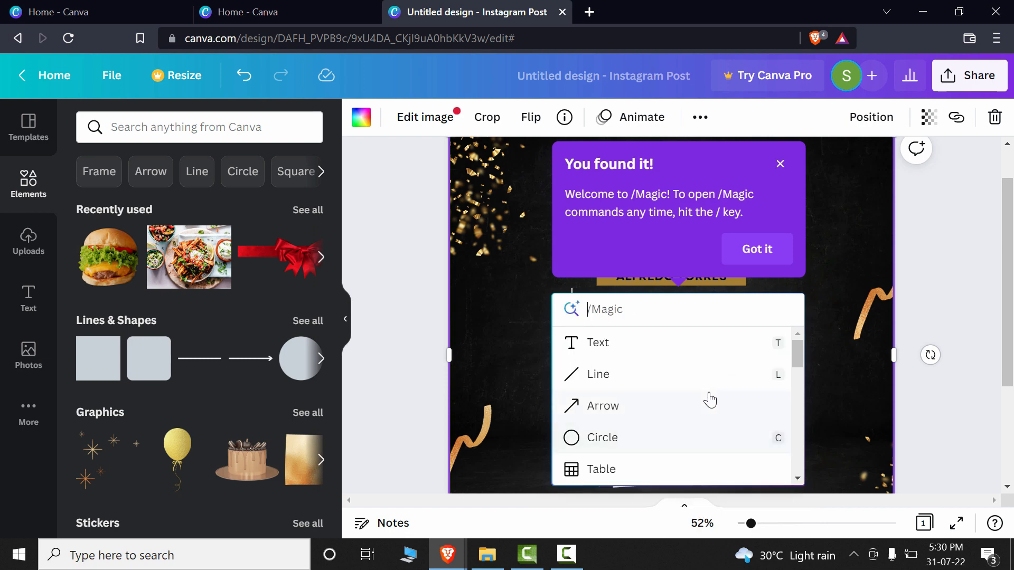
pyautogui.click(655, 310)
pyautogui.write('b')
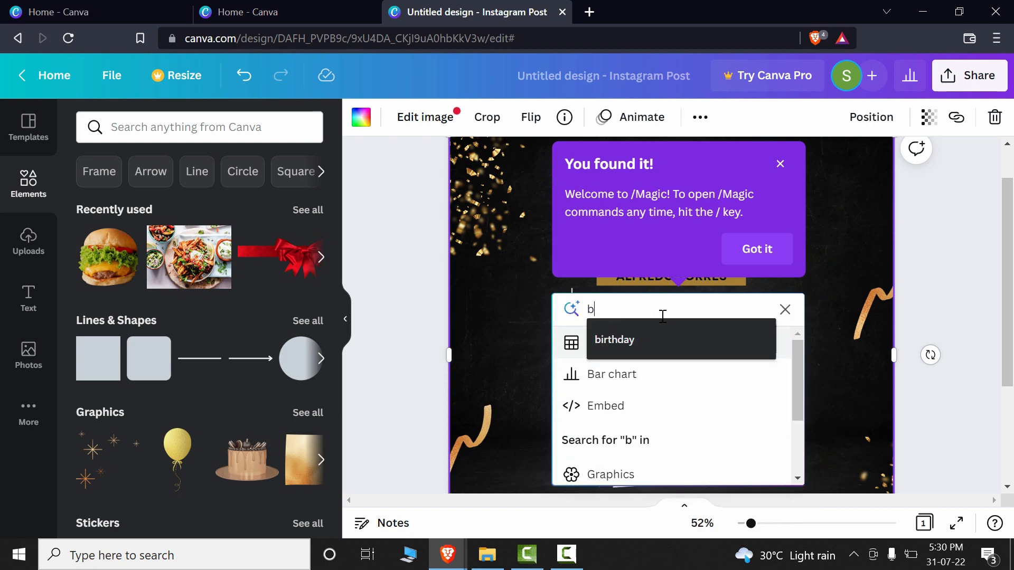
pyautogui.write('irthday')
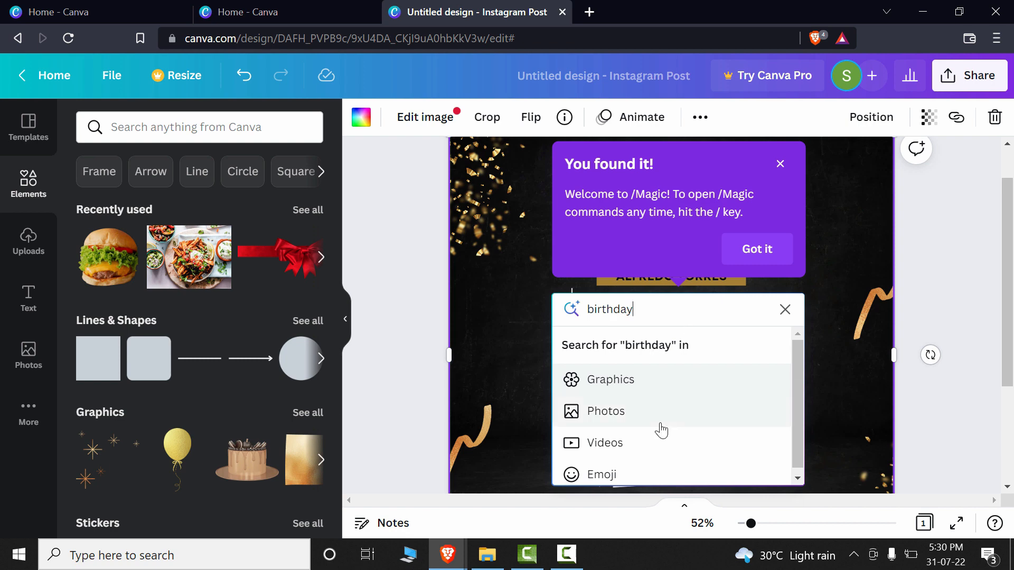
pyautogui.scroll(-1, 660, 424)
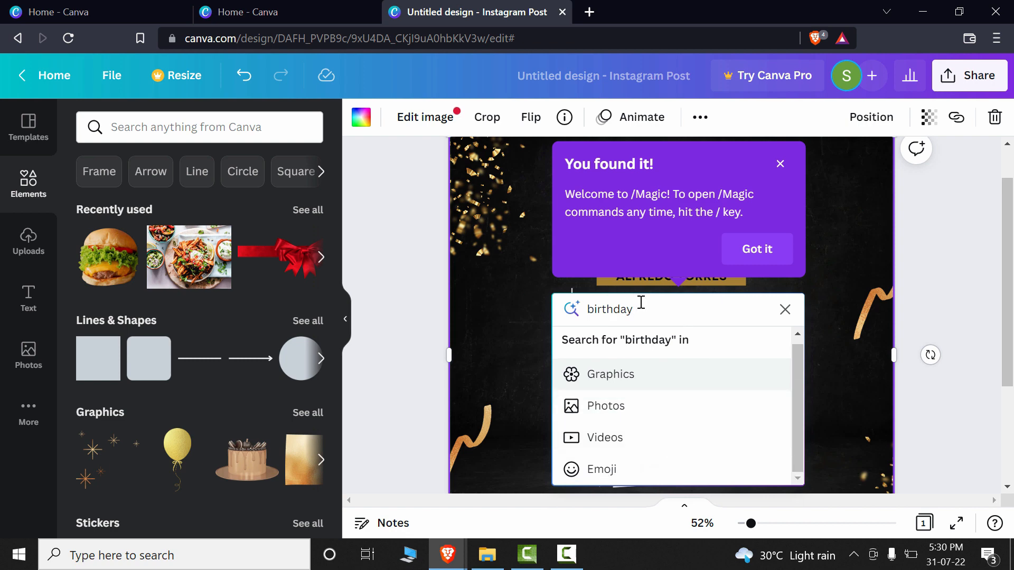
pyautogui.click(591, 413)
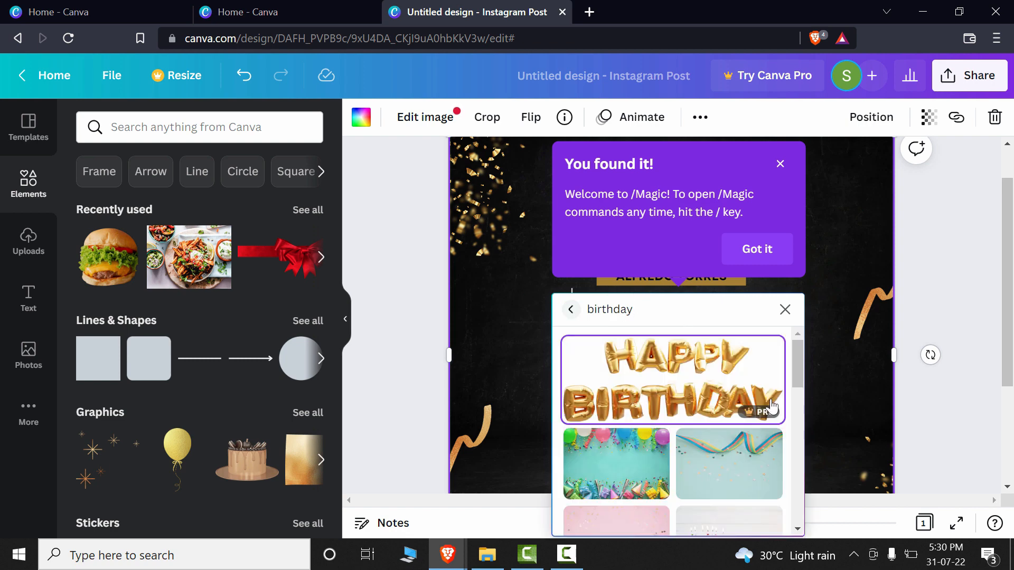
pyautogui.scroll(-2, 771, 407)
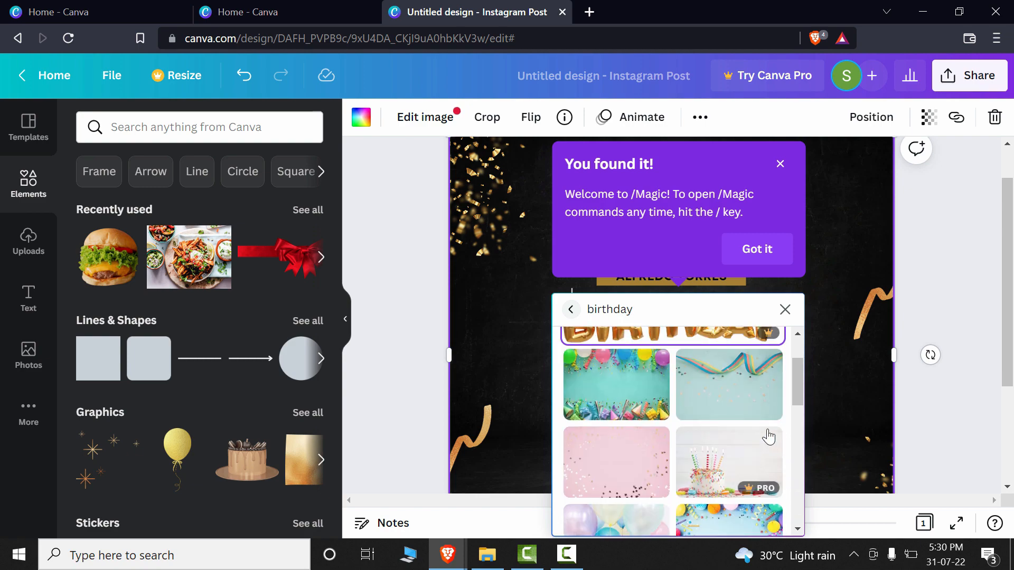
pyautogui.scroll(-5, 769, 437)
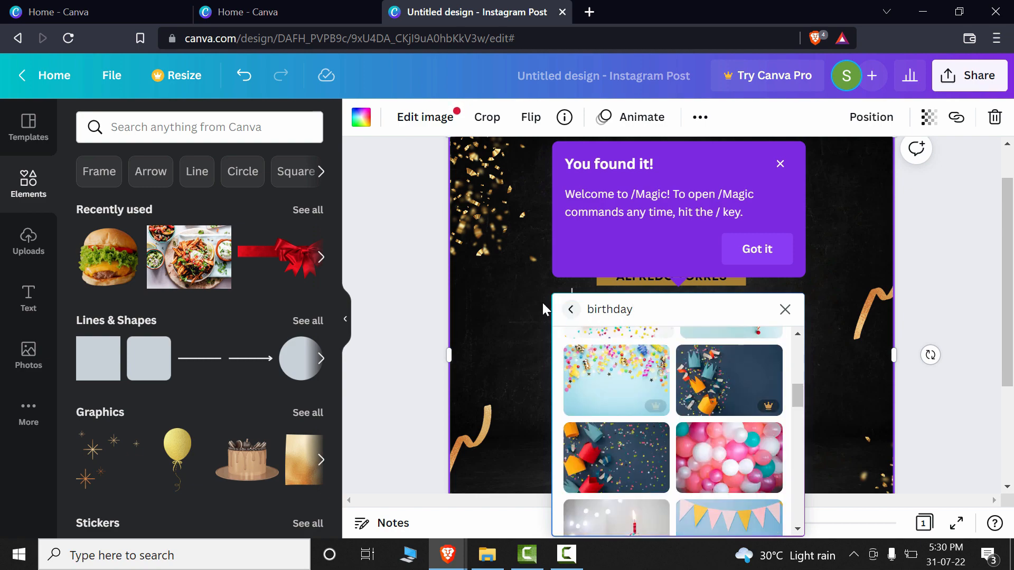
pyautogui.click(694, 389)
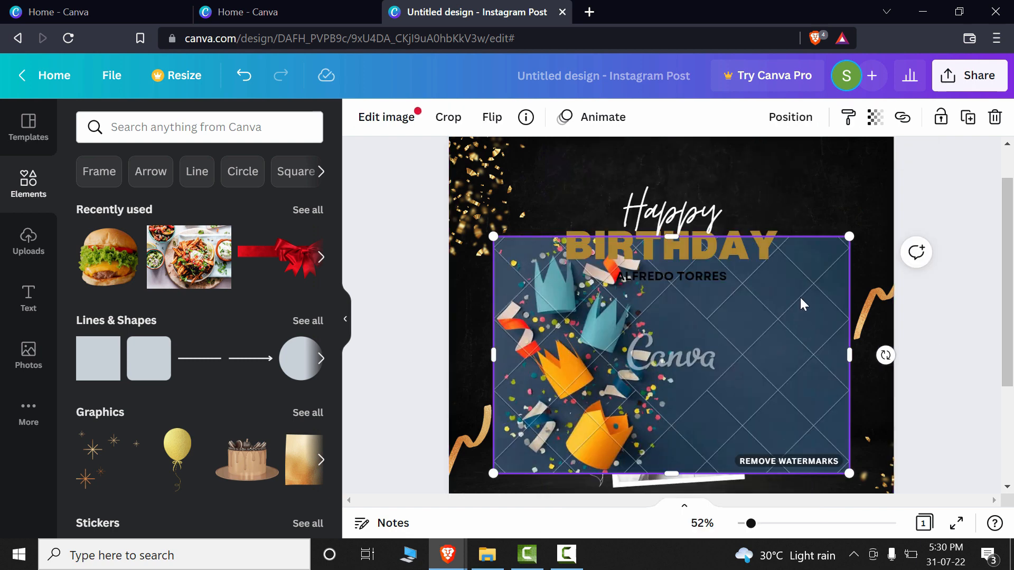
pyautogui.hotkey('ctrl', 'z')
# - Search the /Magic commands for "birthday" photos and set the light-blue photo with striped ribbon and stars as the page background
pyautogui.press('/')
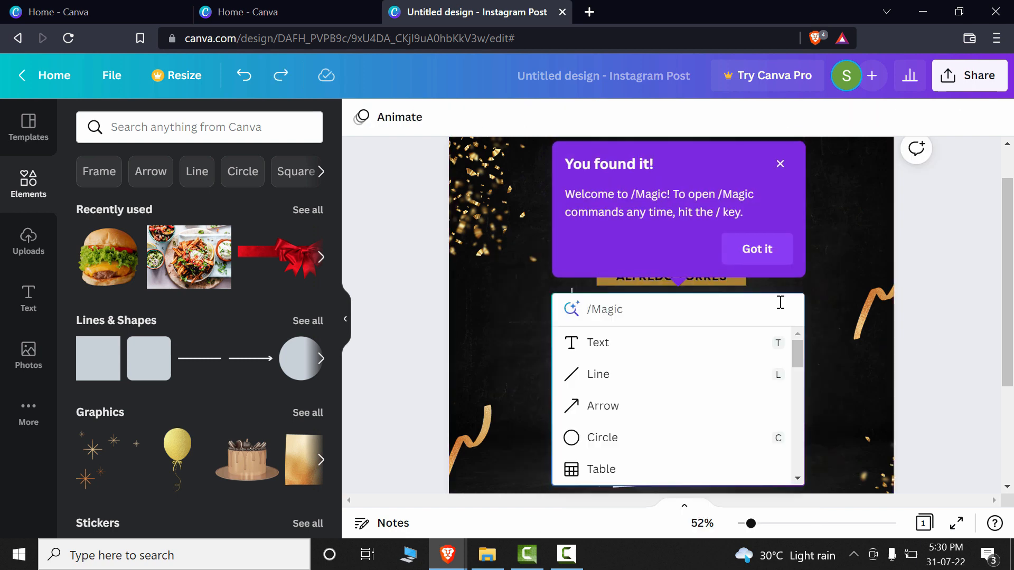
pyautogui.write('birthday')
pyautogui.click(697, 421)
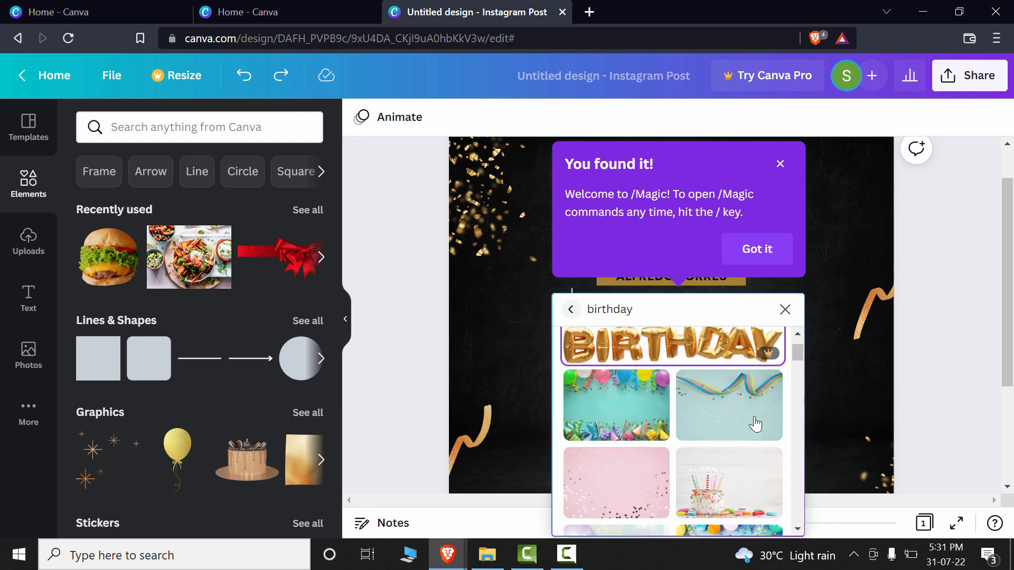
pyautogui.scroll(2, 747, 417)
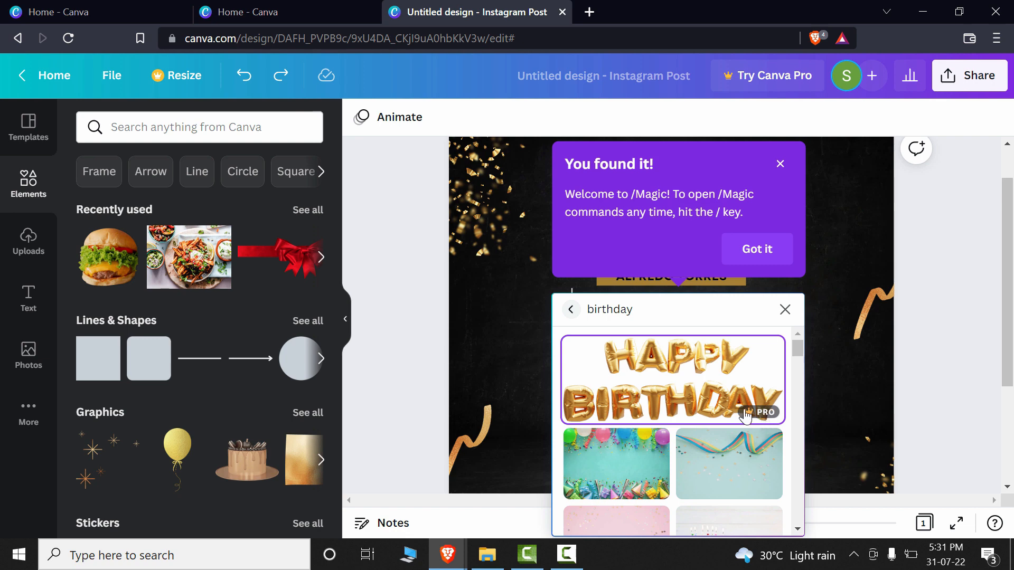
pyautogui.scroll(-2, 739, 422)
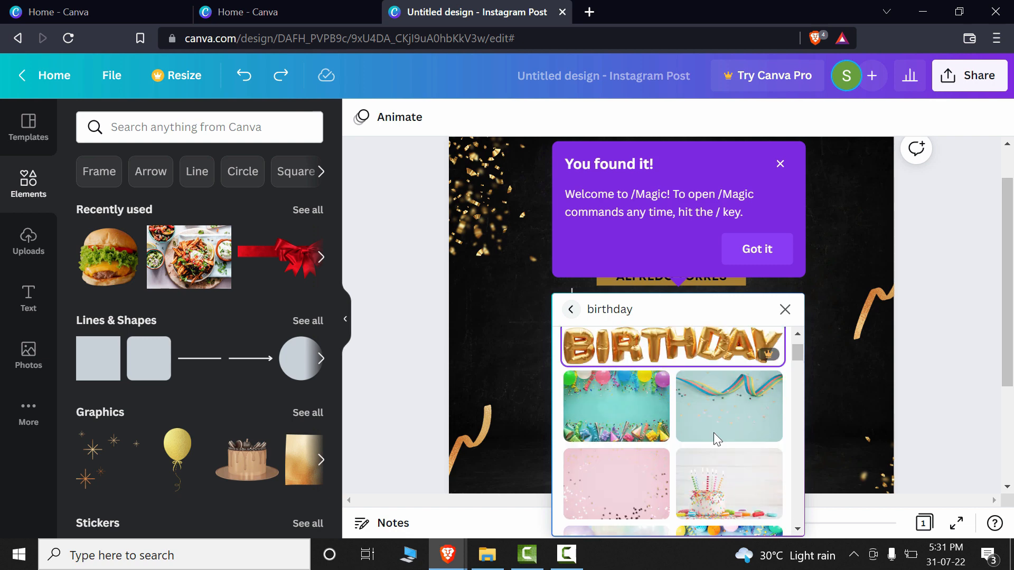
pyautogui.click(738, 406)
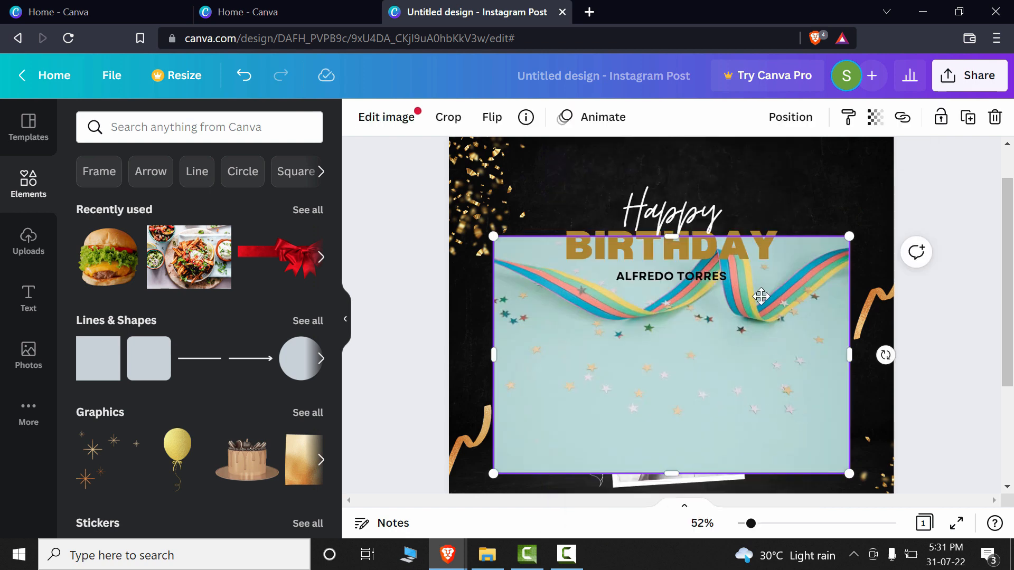
pyautogui.moveTo(761, 297)
pyautogui.mouseDown()
pyautogui.moveTo(747, 287)
pyautogui.moveTo(757, 298)
pyautogui.mouseUp()
pyautogui.click(830, 316)
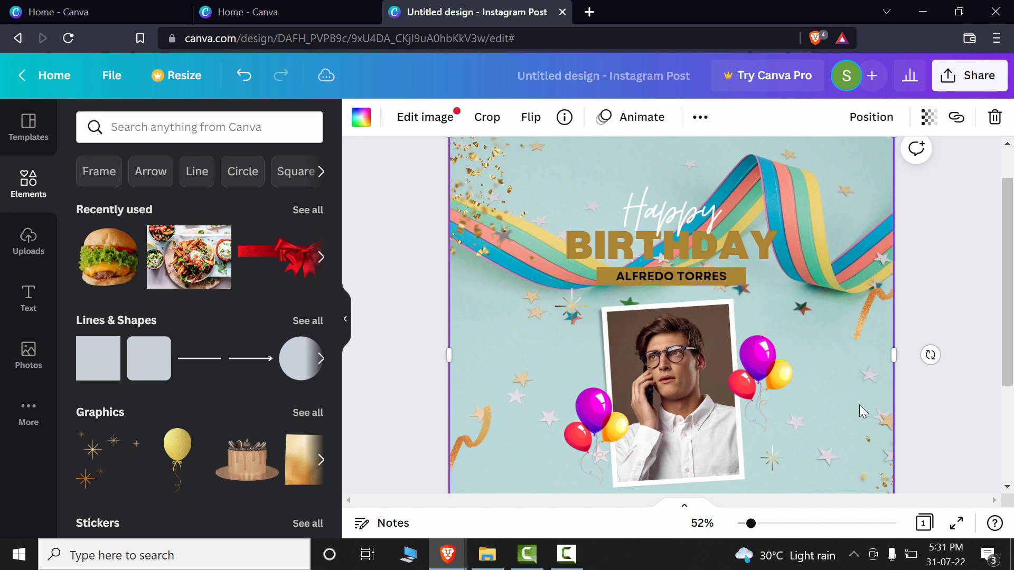
# - Change the text colour of the "BIRTHDAY" heading to dark brown
pyautogui.click(726, 250)
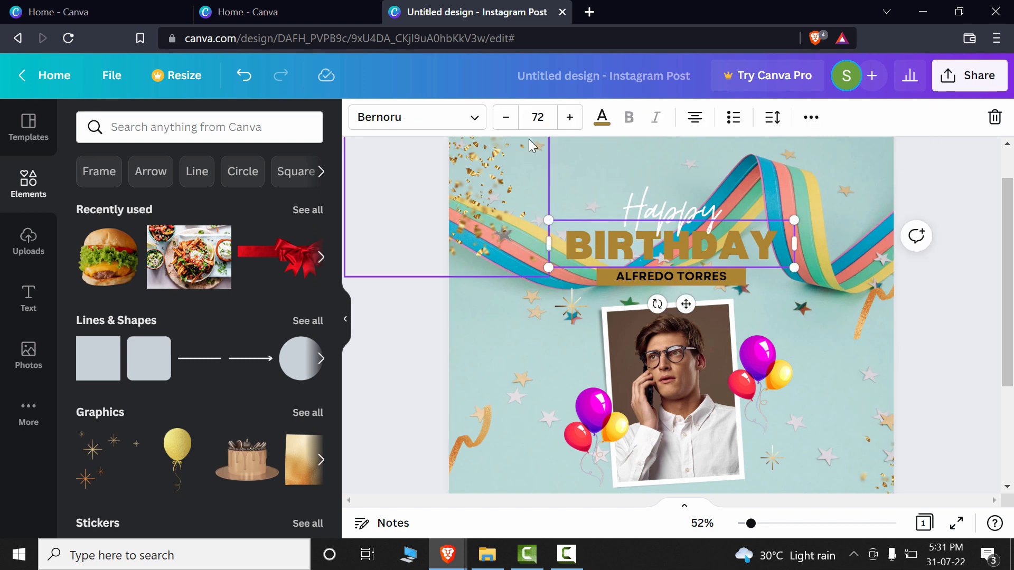
pyautogui.click(602, 117)
pyautogui.scroll(-3, 132, 233)
pyautogui.click(305, 376)
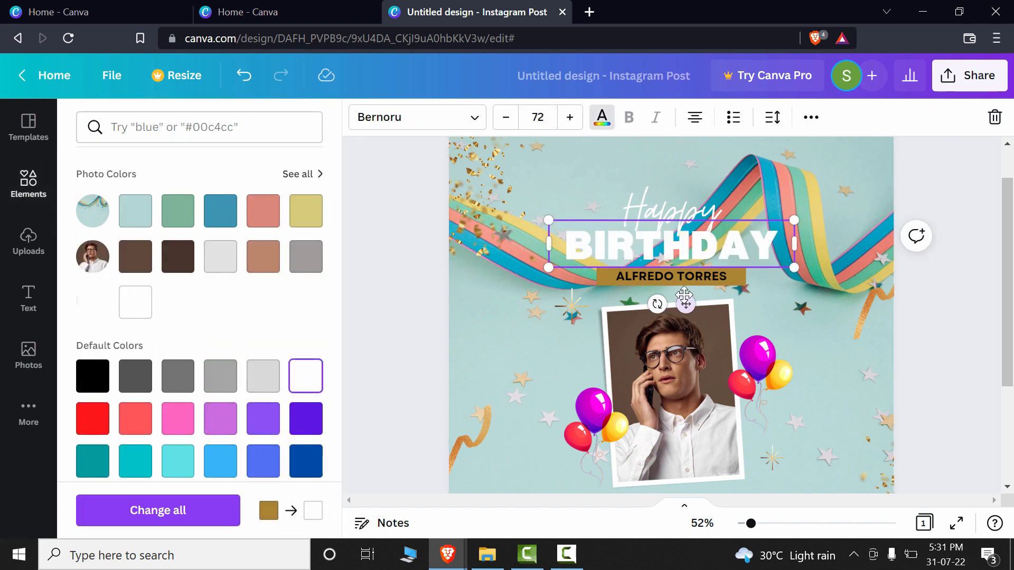
pyautogui.doubleClick(581, 257)
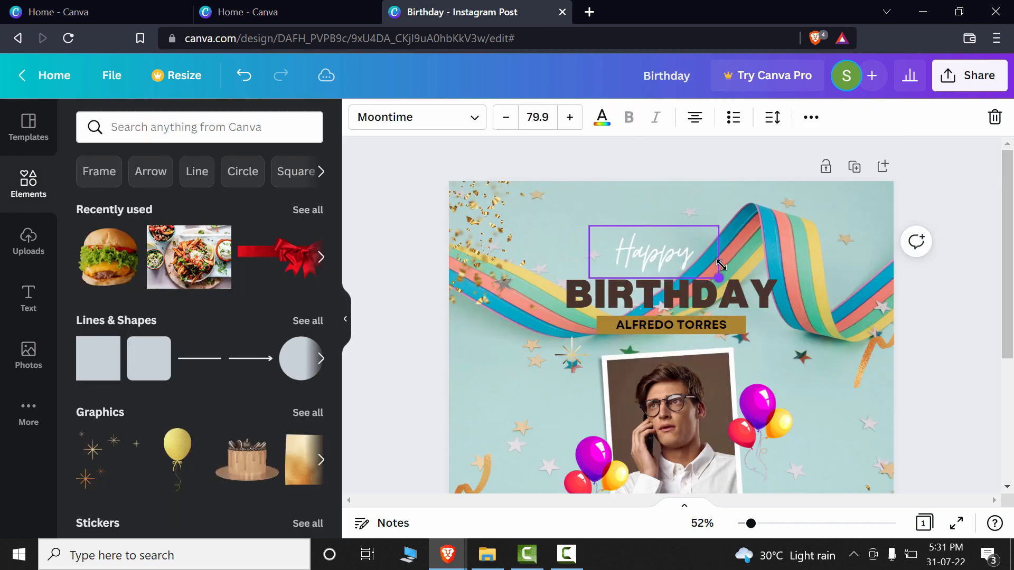
# - Move the "Happy" text up and to the left, reduce "BIRTHDAY" to size 57.9 and place it directly beneath
pyautogui.moveTo(654, 227); pyautogui.dragTo(620, 189)
pyautogui.click(689, 281)
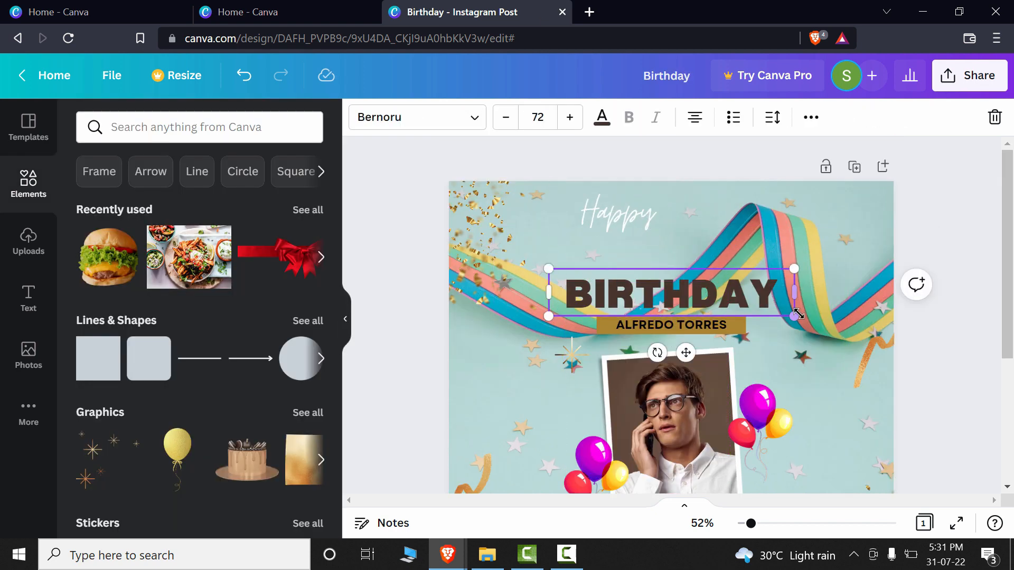
pyautogui.moveTo(772, 299); pyautogui.dragTo(747, 309)
pyautogui.moveTo(702, 284); pyautogui.dragTo(683, 248)
# - Recolour the gold bar behind the name above the framed photo to black
pyautogui.click(713, 326)
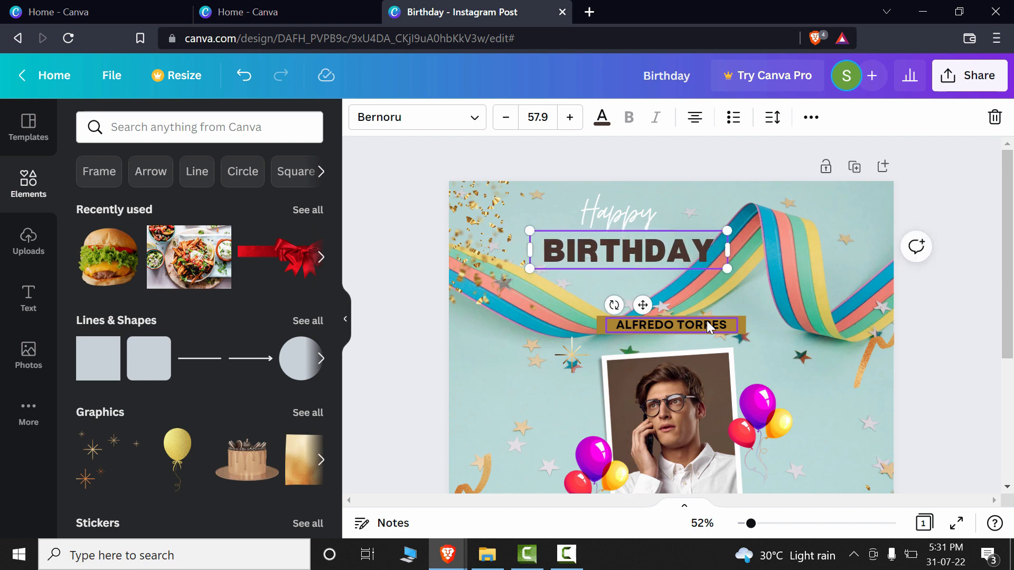
pyautogui.click(740, 327)
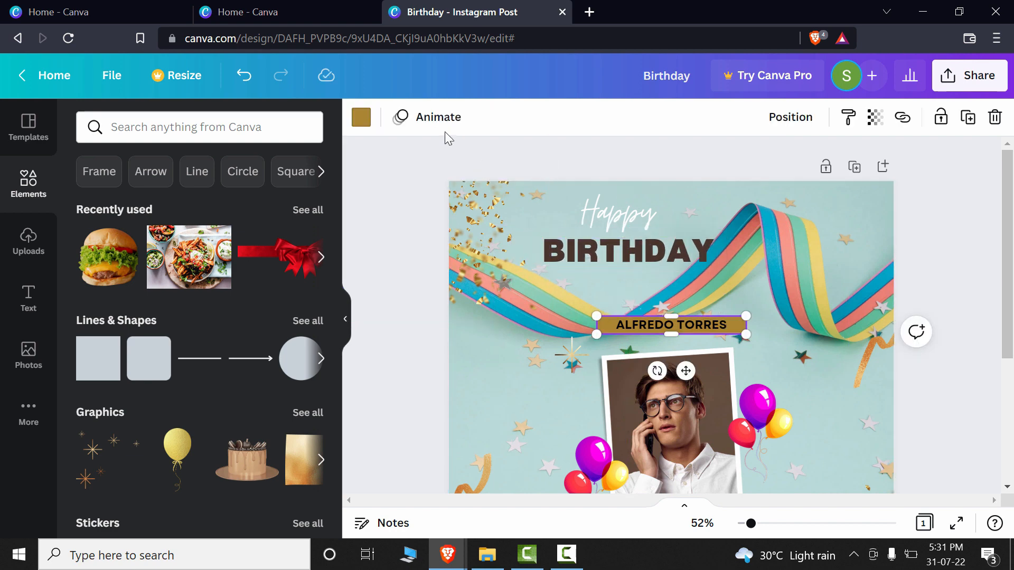
pyautogui.click(362, 117)
pyautogui.click(135, 199)
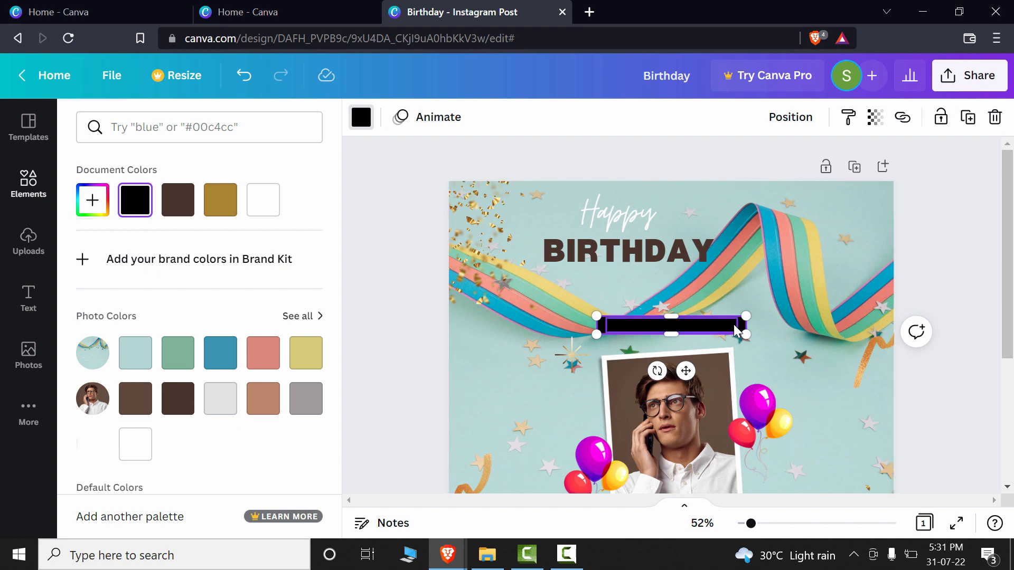
# - Change the colour of the name text on the black bar above the framed photo to white
pyautogui.click(733, 324)
pyautogui.click(602, 118)
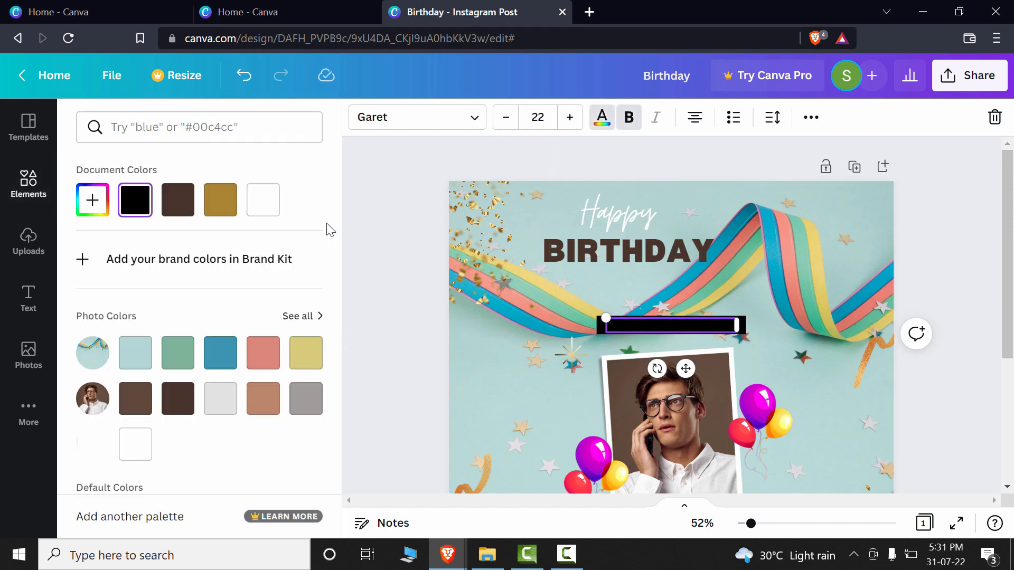
pyautogui.click(264, 209)
pyautogui.click(885, 407)
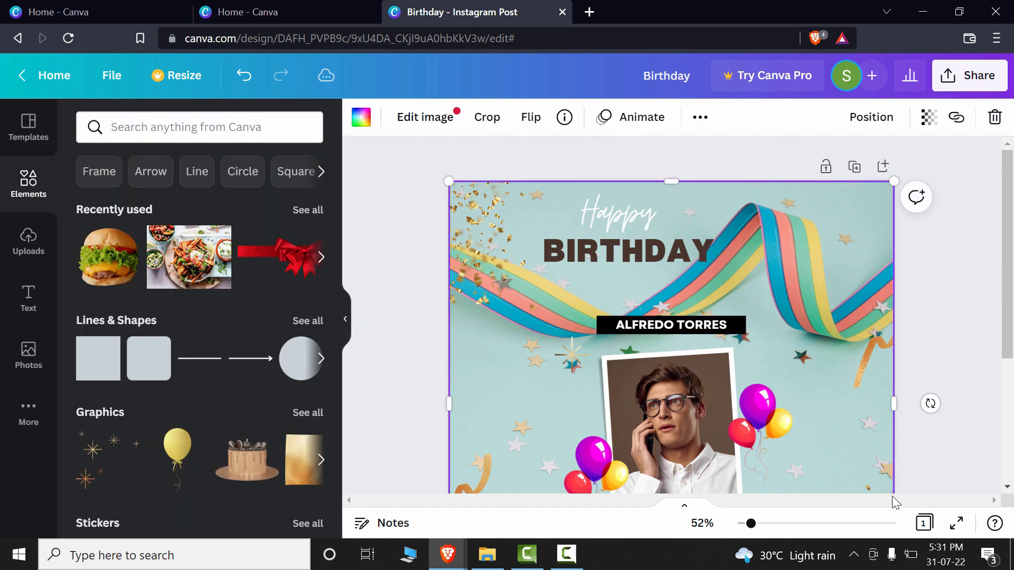
# - Change the text colour of "Wish You All The Best!" below the framed photo to black
pyautogui.scroll(-4, 863, 439)
pyautogui.click(716, 370)
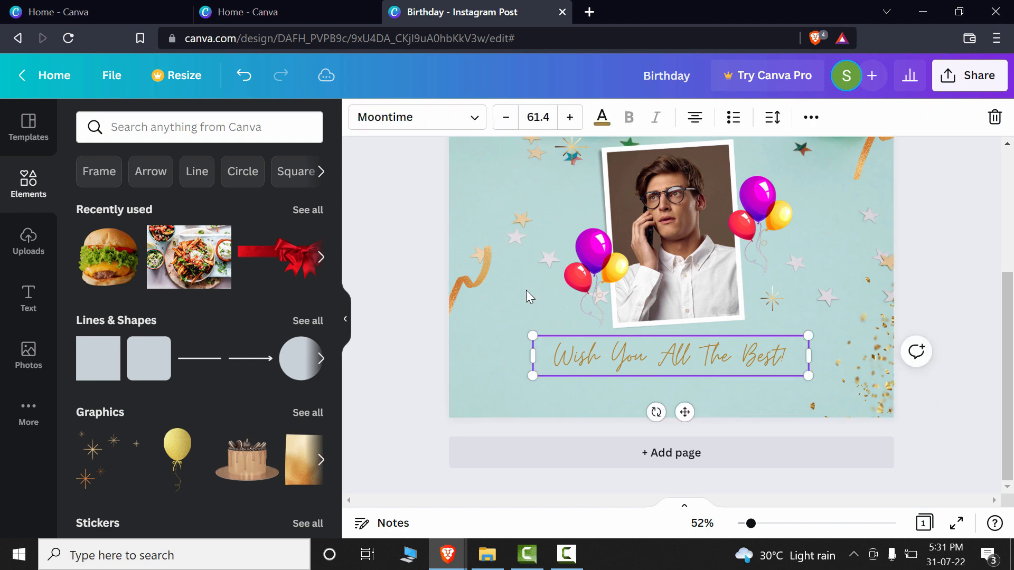
pyautogui.click(601, 122)
pyautogui.click(136, 200)
pyautogui.click(484, 336)
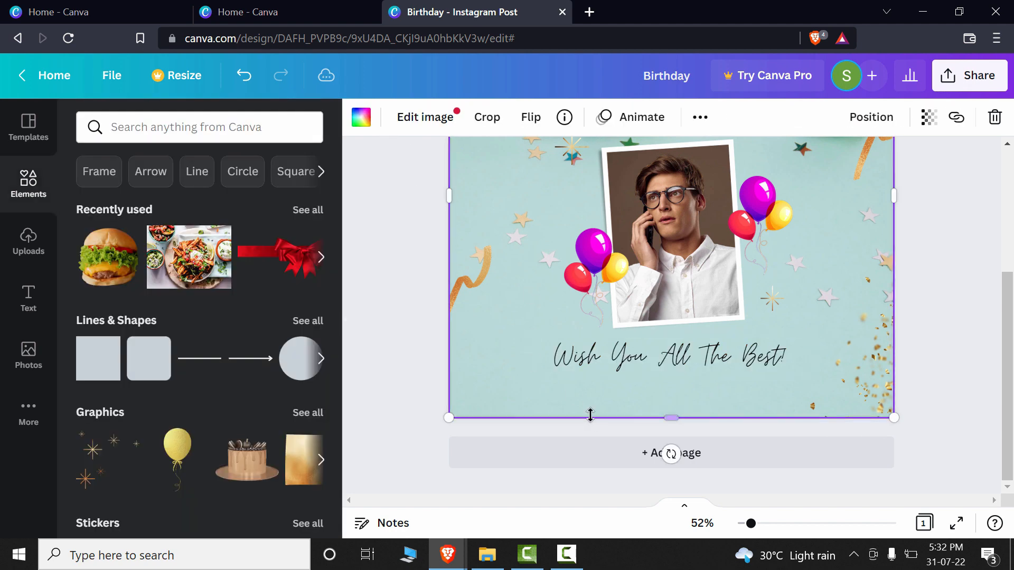
# - Insert a rectangle with the /Magic commands and place it behind the "Happy BIRTHDAY" heading, about 739 wide and 282 high
pyautogui.scroll(4, 591, 415)
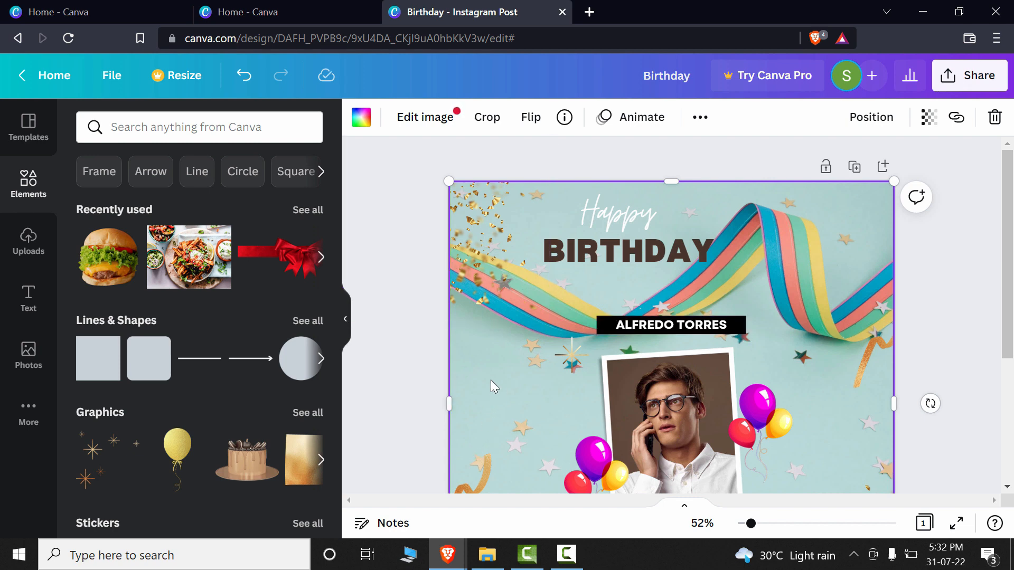
pyautogui.press('/')
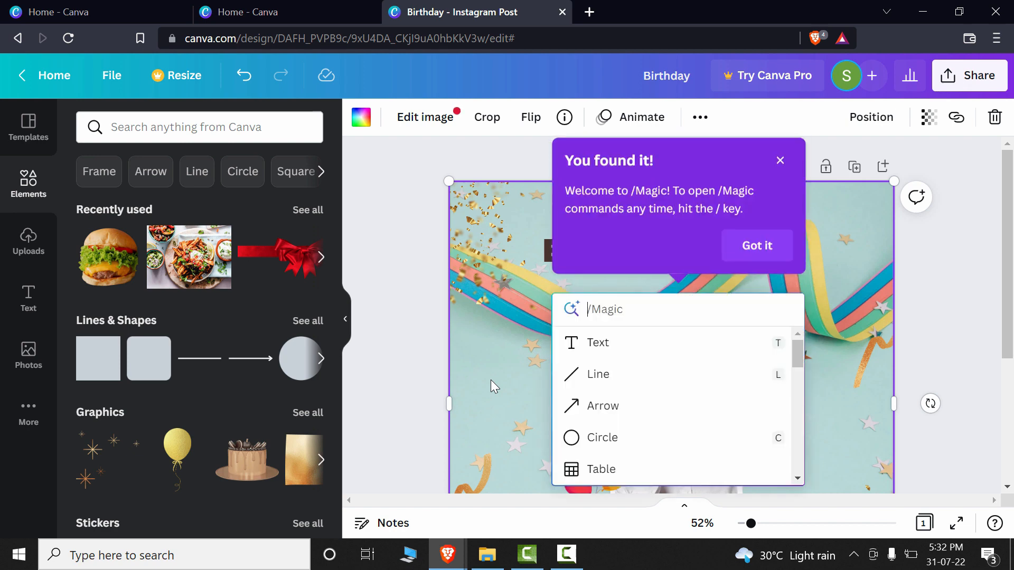
pyautogui.write('re')
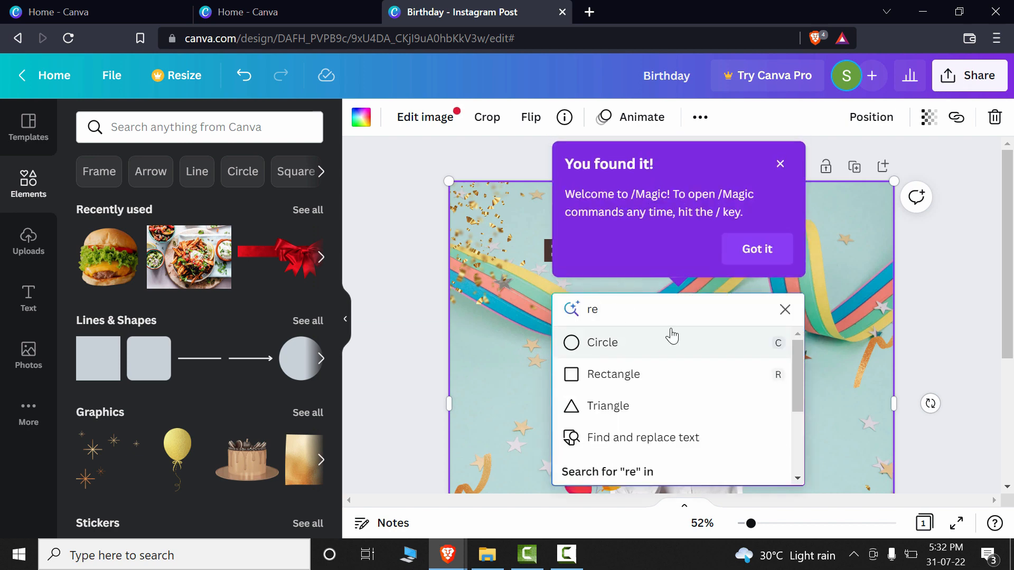
pyautogui.click(639, 374)
pyautogui.moveTo(677, 369); pyautogui.dragTo(802, 231)
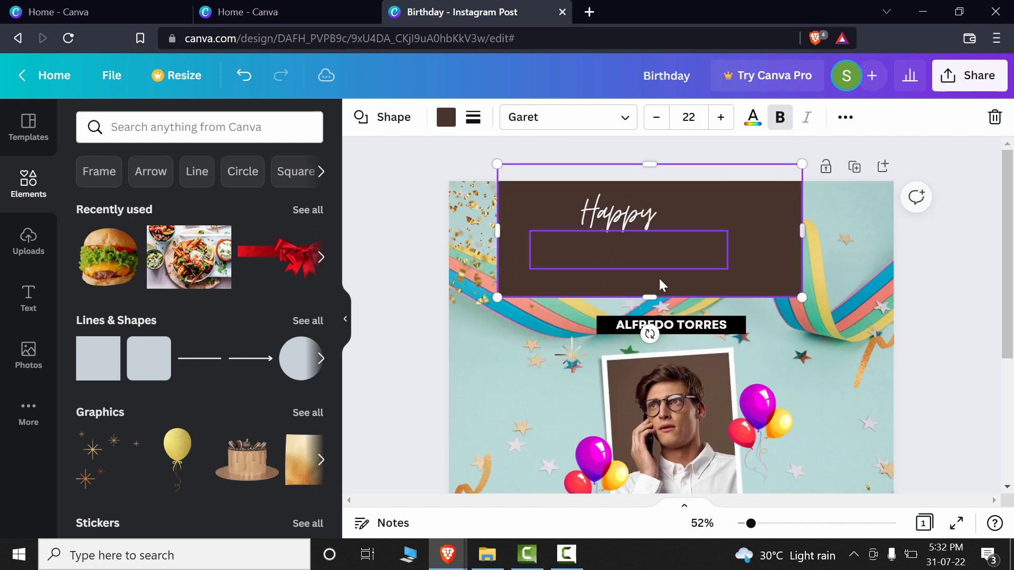
pyautogui.moveTo(649, 164); pyautogui.dragTo(651, 181)
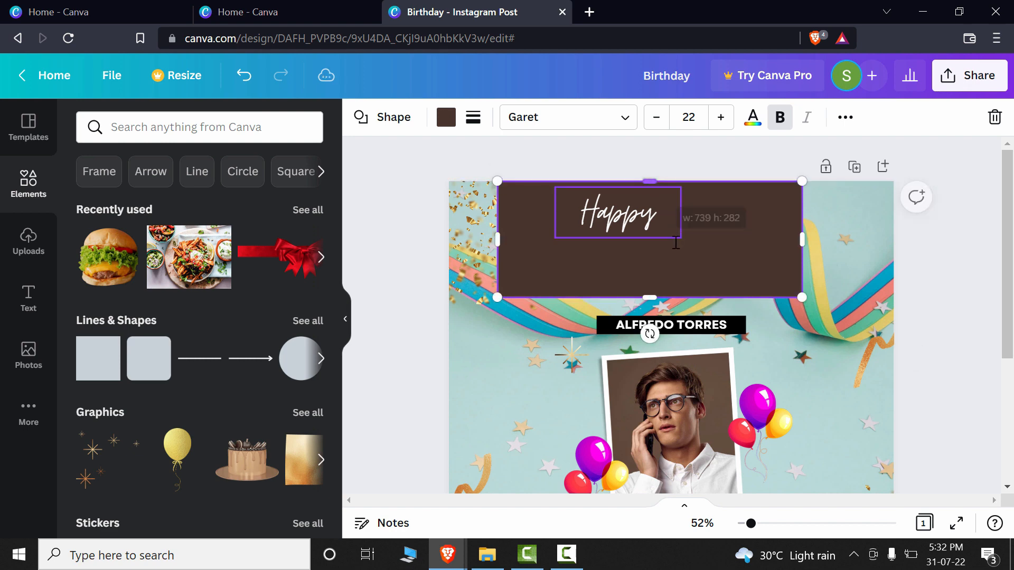
# - Bring the "BIRTHDAY" text forward and change its text colour to white
pyautogui.click(611, 254)
pyautogui.rightClick(657, 260)
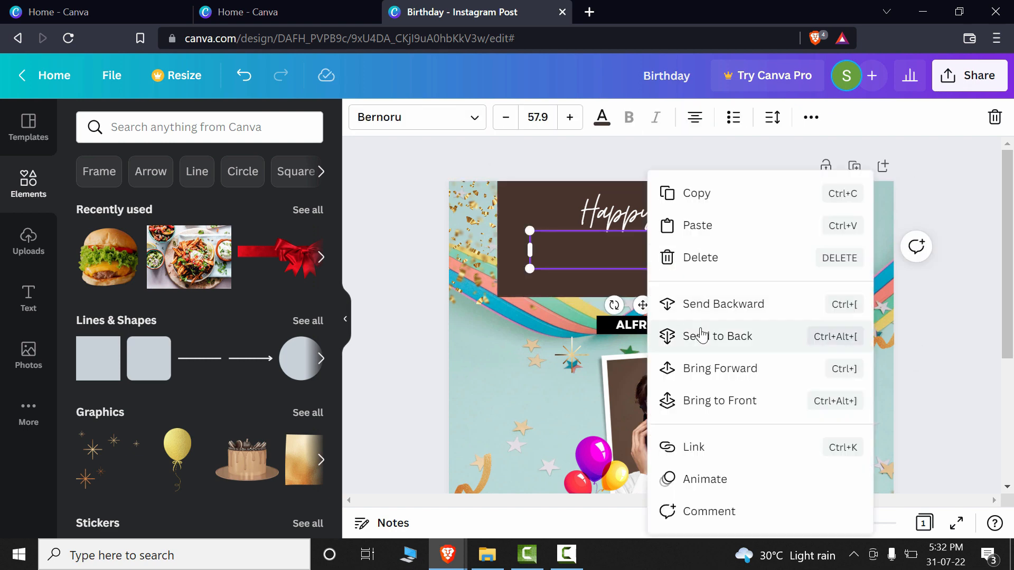
pyautogui.click(701, 377)
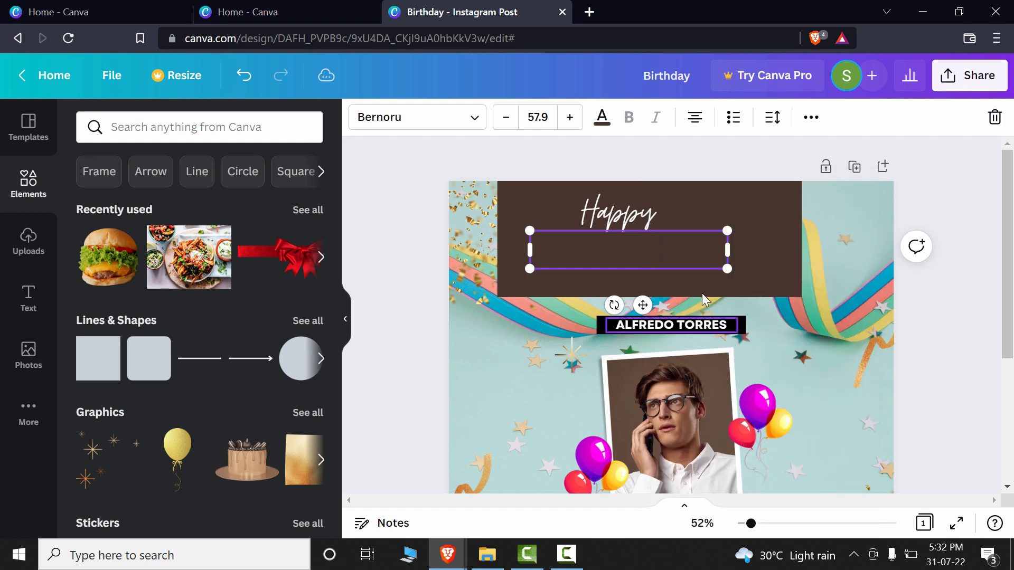
pyautogui.click(602, 117)
pyautogui.click(220, 200)
# - Shrink the dark brown rectangle from two opposite corners so it fits closely around the "Happy BIRTHDAY" heading
pyautogui.click(760, 229)
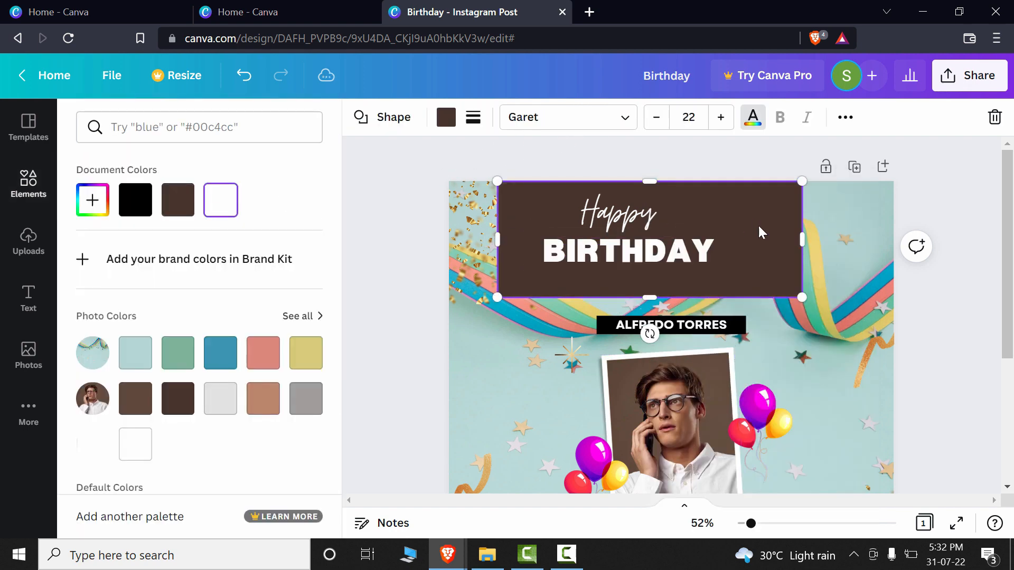
pyautogui.moveTo(802, 297); pyautogui.dragTo(737, 270)
pyautogui.moveTo(497, 181); pyautogui.dragTo(530, 192)
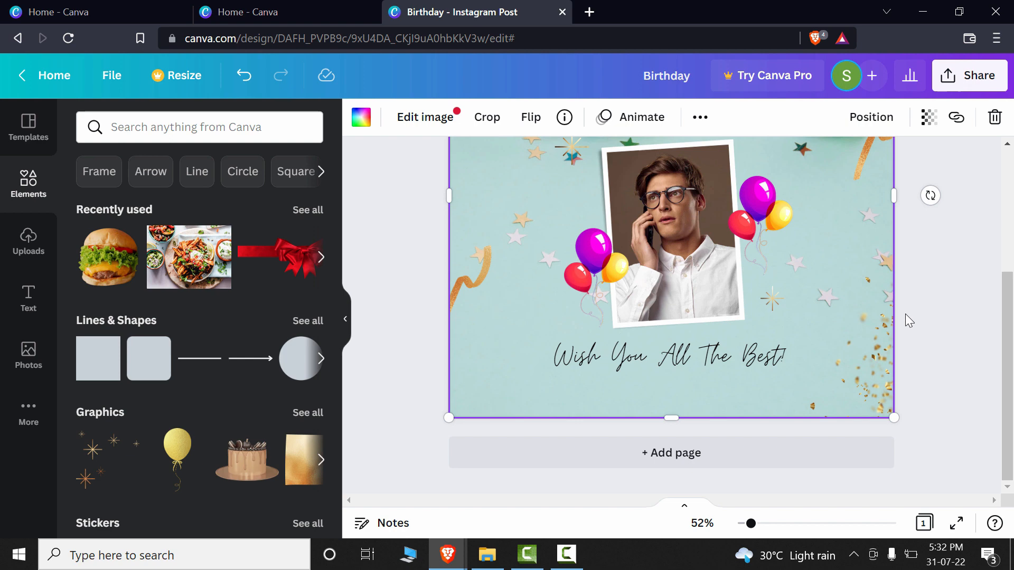
pyautogui.scroll(3, 904, 316)
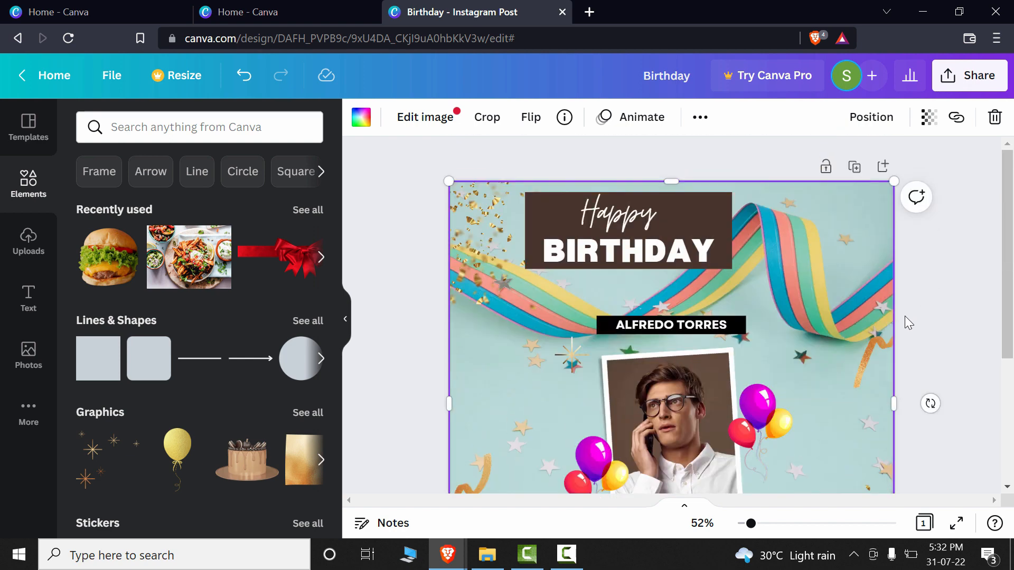
# - Review the whole birthday post, from the boxed heading to the "Wish You All The Best!" message
pyautogui.scroll(-2, 904, 316)
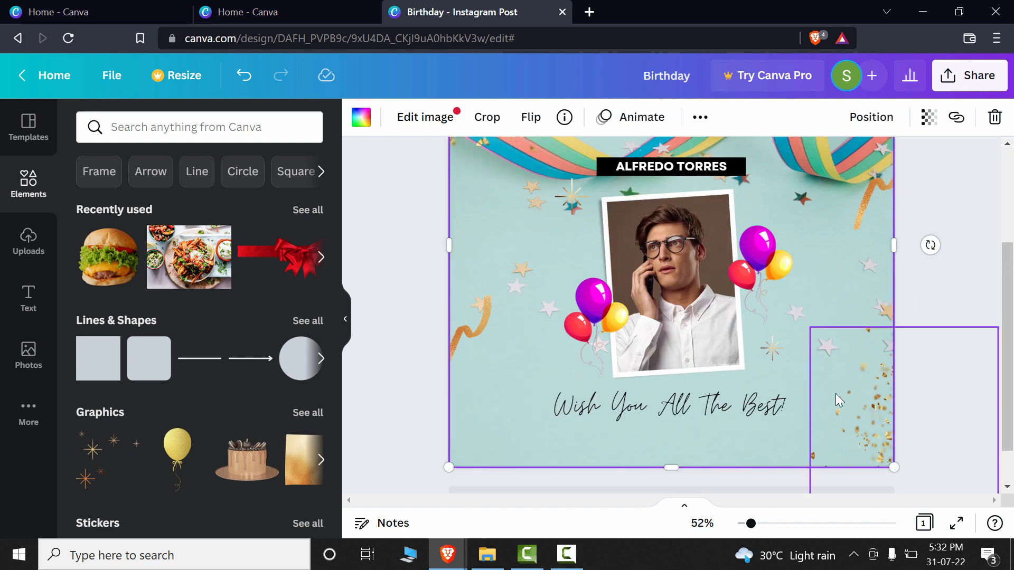
pyautogui.click(790, 412)
pyautogui.click(798, 352)
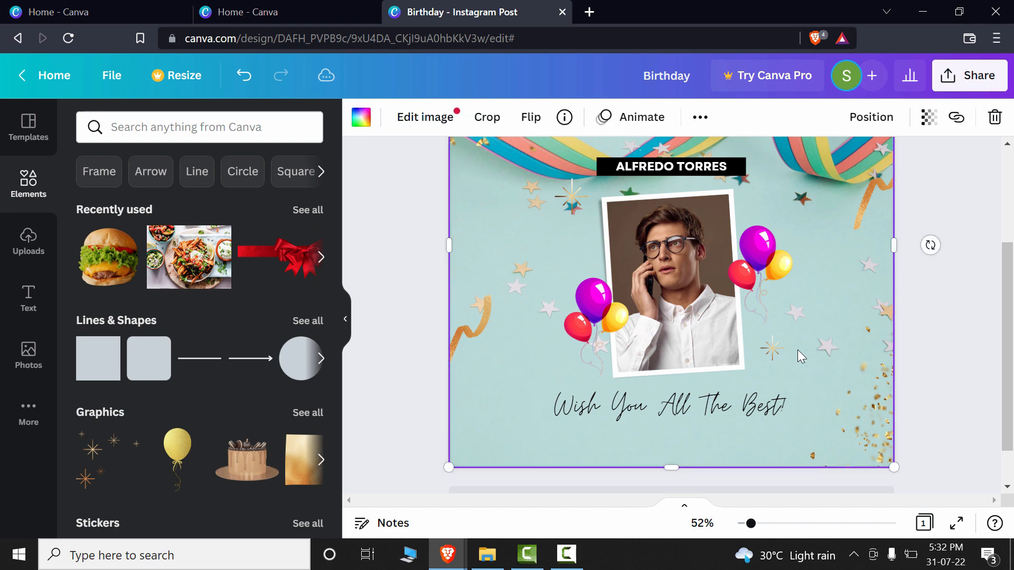
pyautogui.scroll(3, 797, 349)
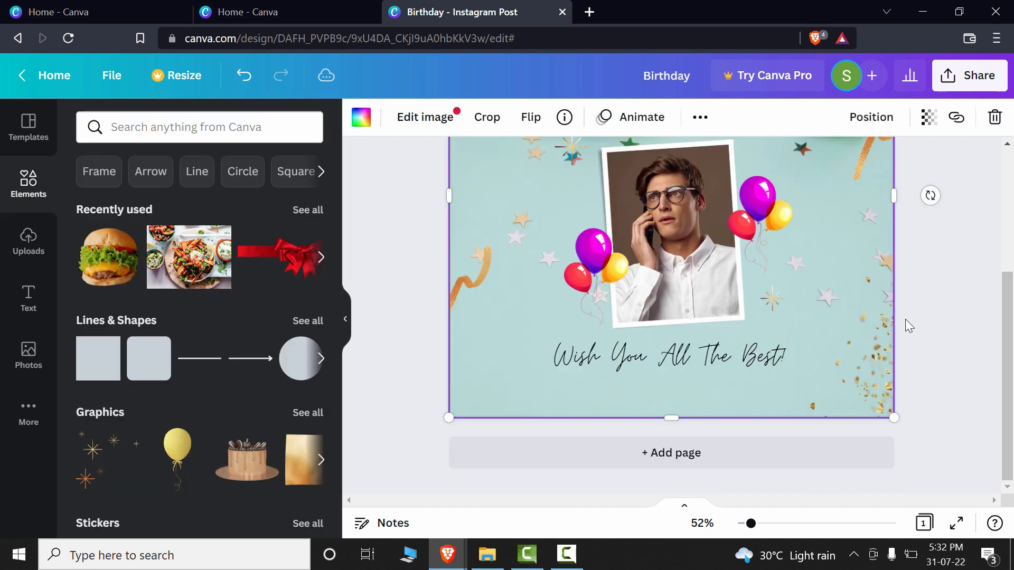
pyautogui.scroll(5, 905, 317)
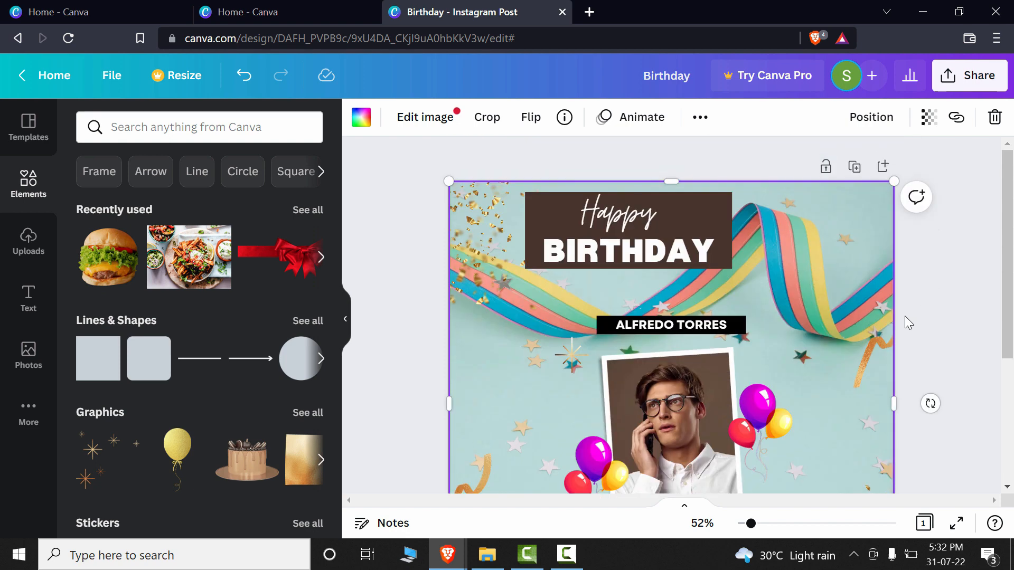
pyautogui.scroll(-3, 905, 316)
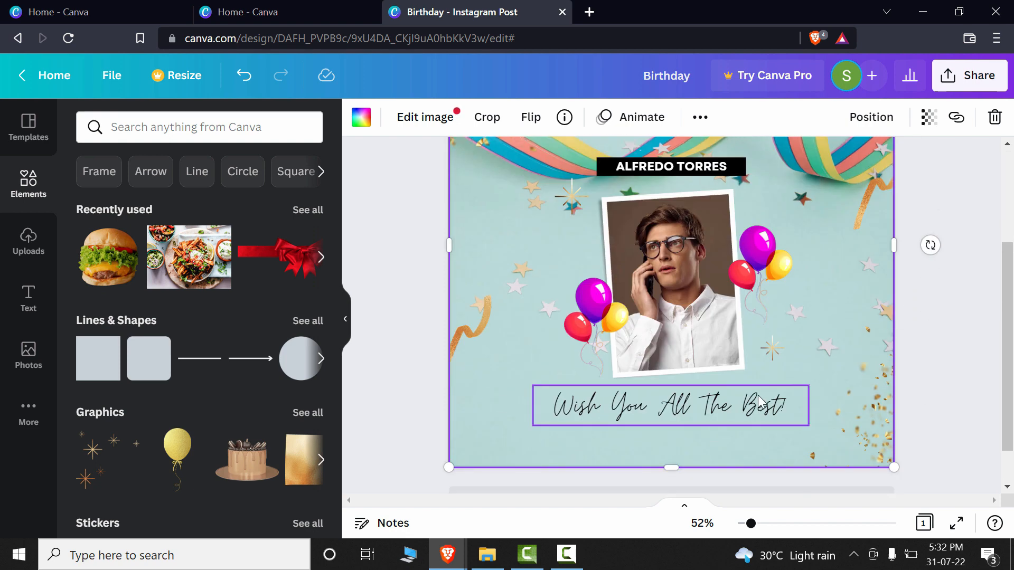
pyautogui.click(791, 403)
pyautogui.click(798, 349)
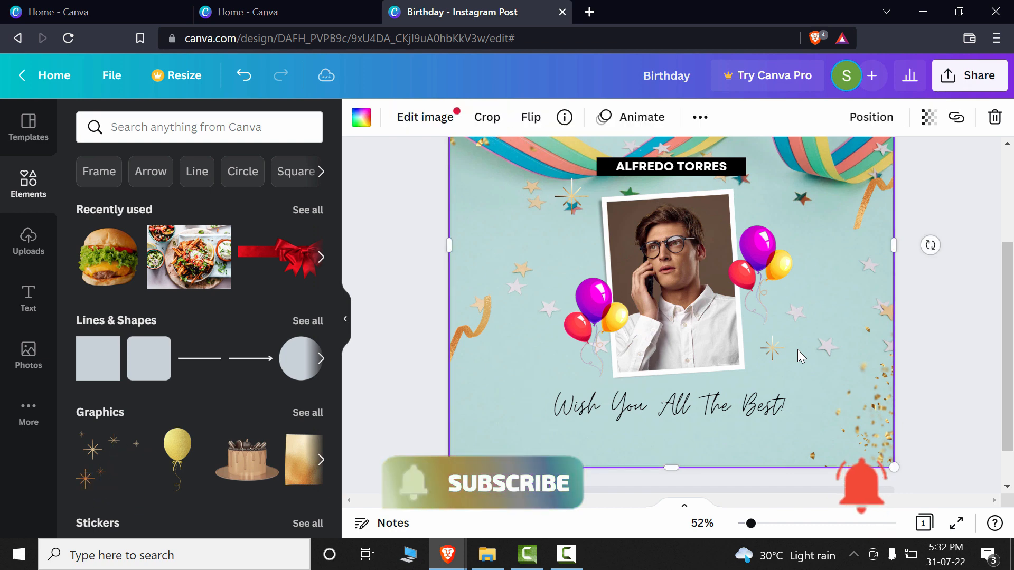
pyautogui.scroll(3, 789, 348)
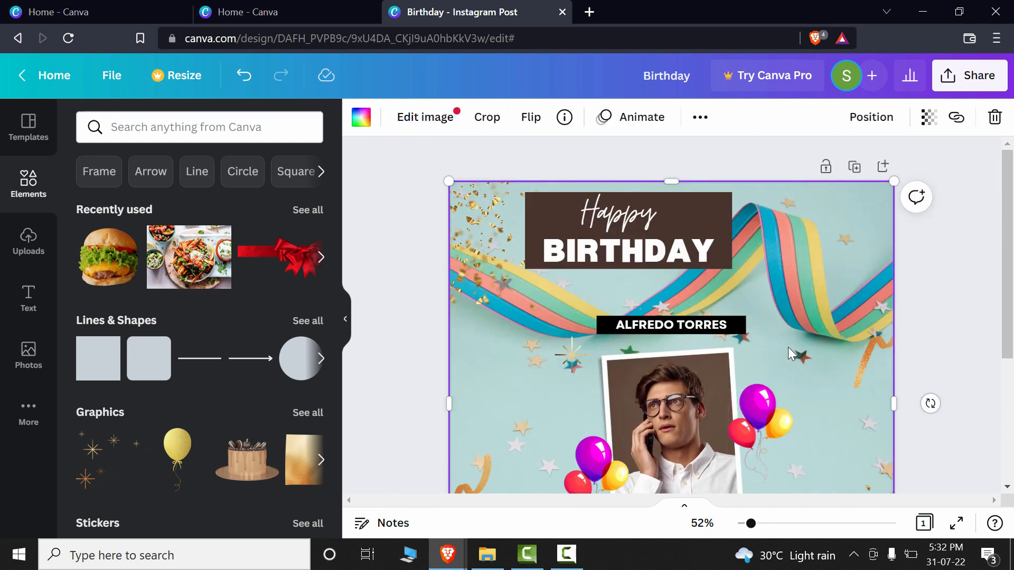